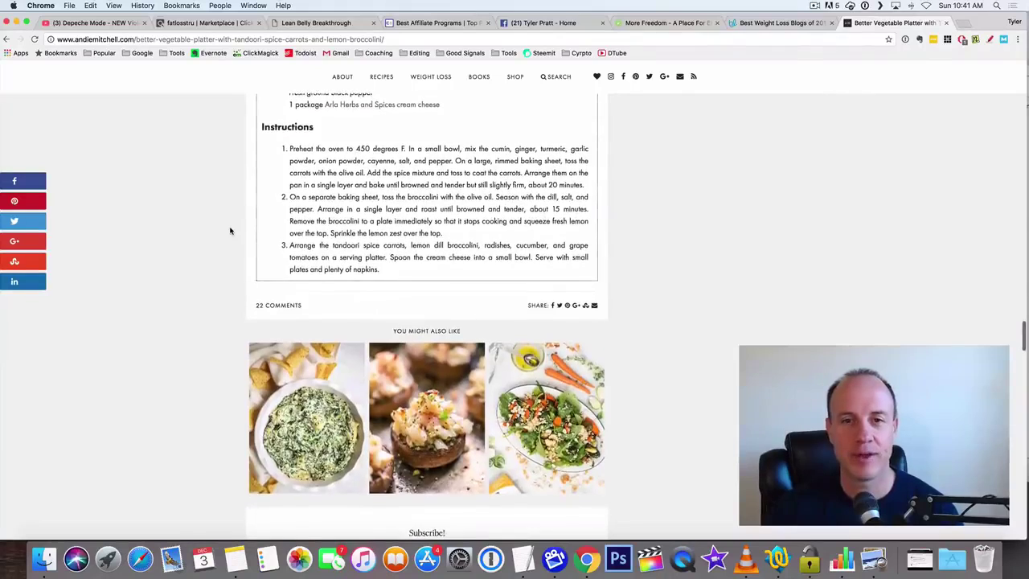
# Look through the vegetable platter recipe post, its reader comments and the reply form below them
pyautogui.scroll(2, 232, 231)
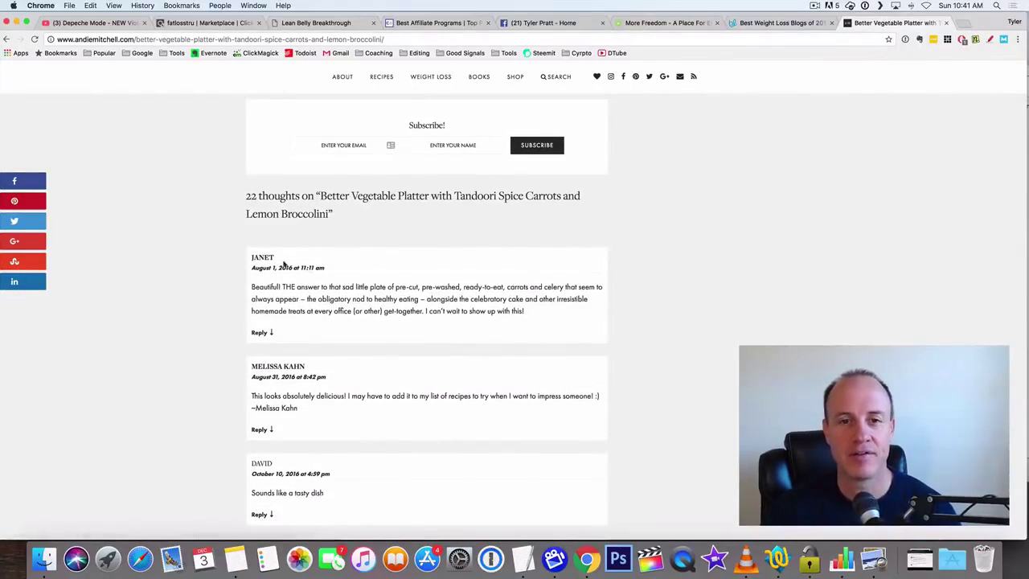
pyautogui.scroll(-15, 223, 314)
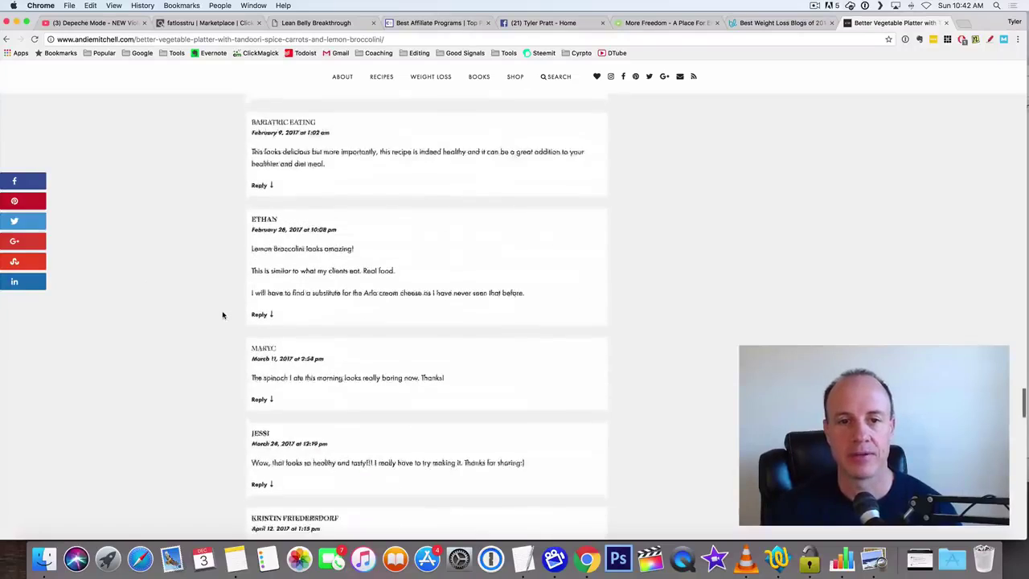
pyautogui.scroll(6, 222, 314)
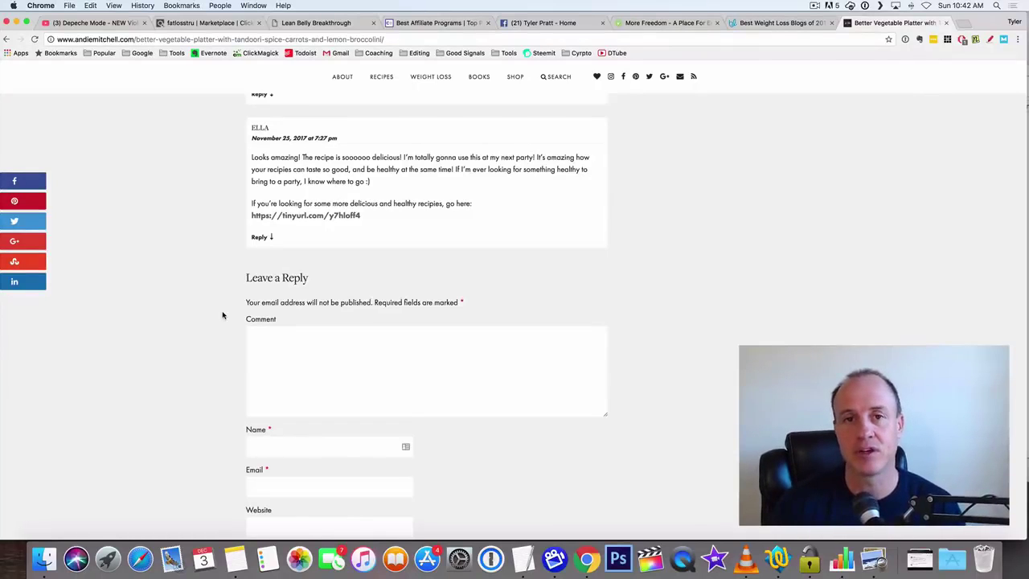
pyautogui.scroll(-1, 222, 315)
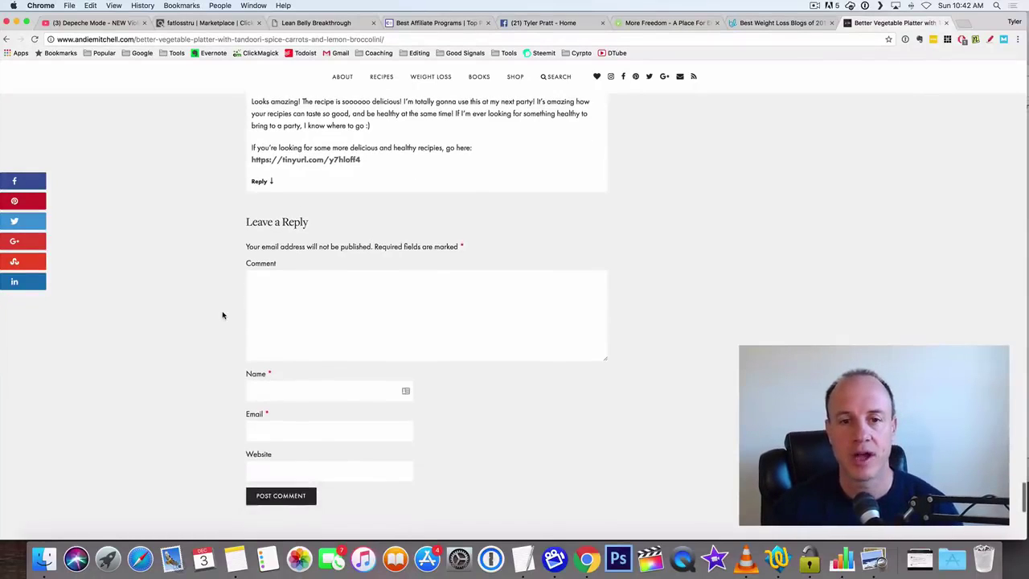
pyautogui.click(278, 288)
pyautogui.scroll(5, 209, 290)
pyautogui.scroll(20, 209, 290)
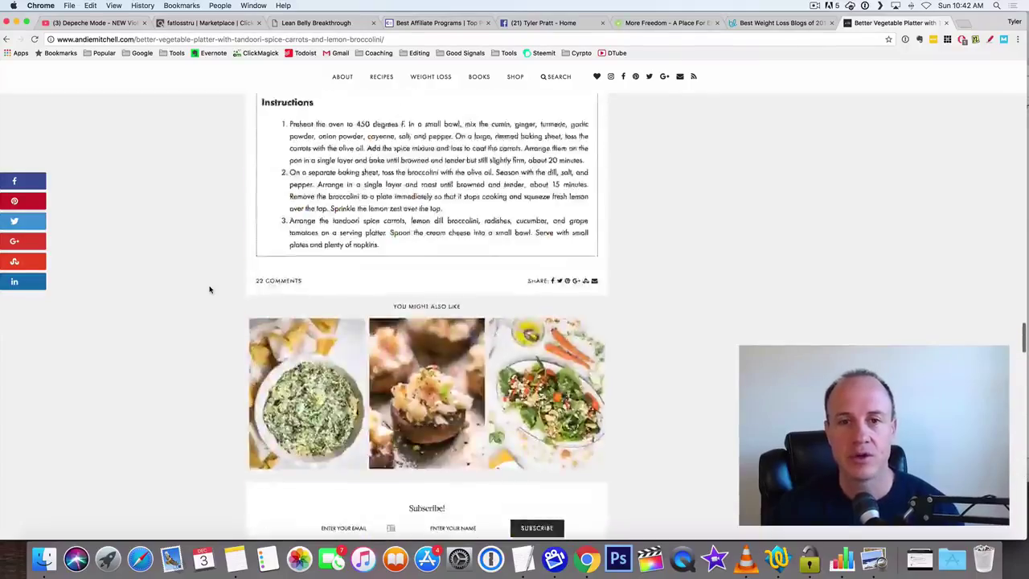
pyautogui.scroll(20, 209, 290)
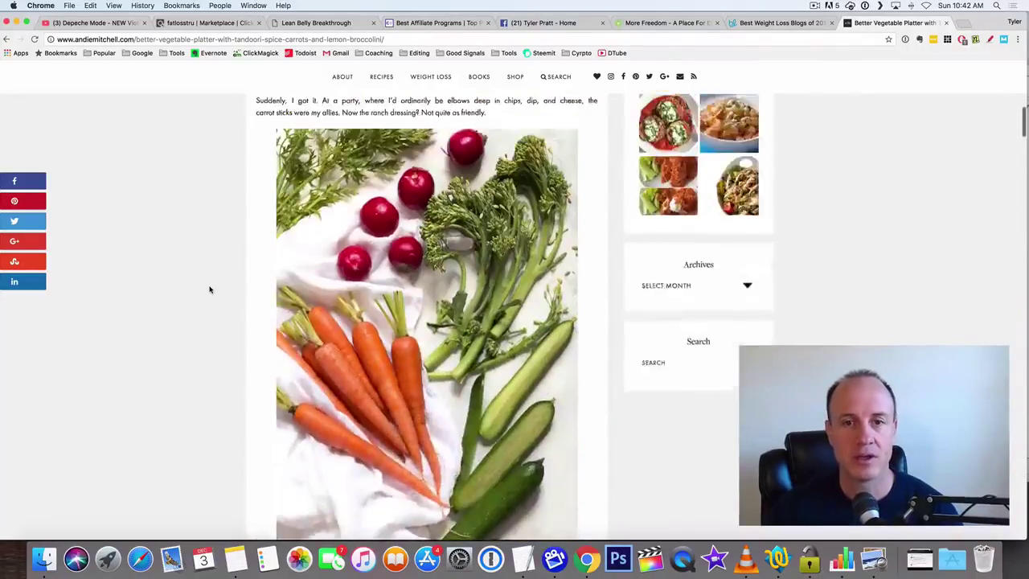
pyautogui.scroll(-10, 209, 289)
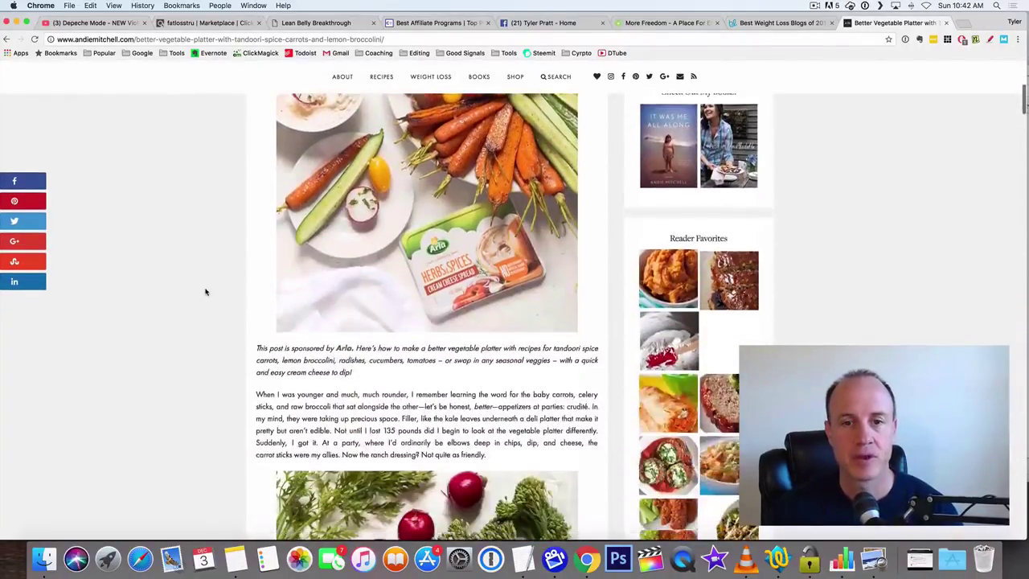
pyautogui.scroll(-20, 204, 295)
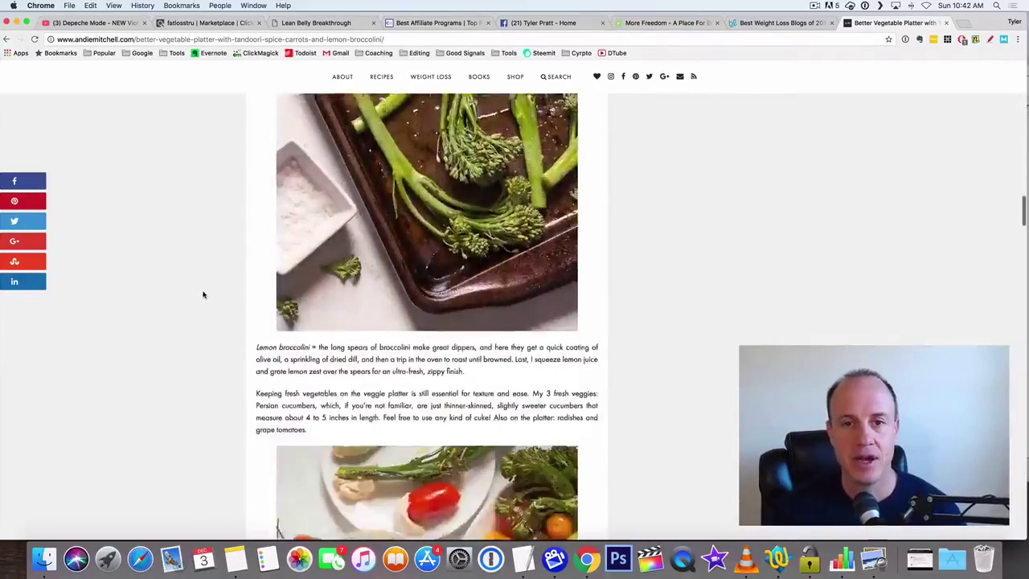
pyautogui.scroll(-20, 204, 295)
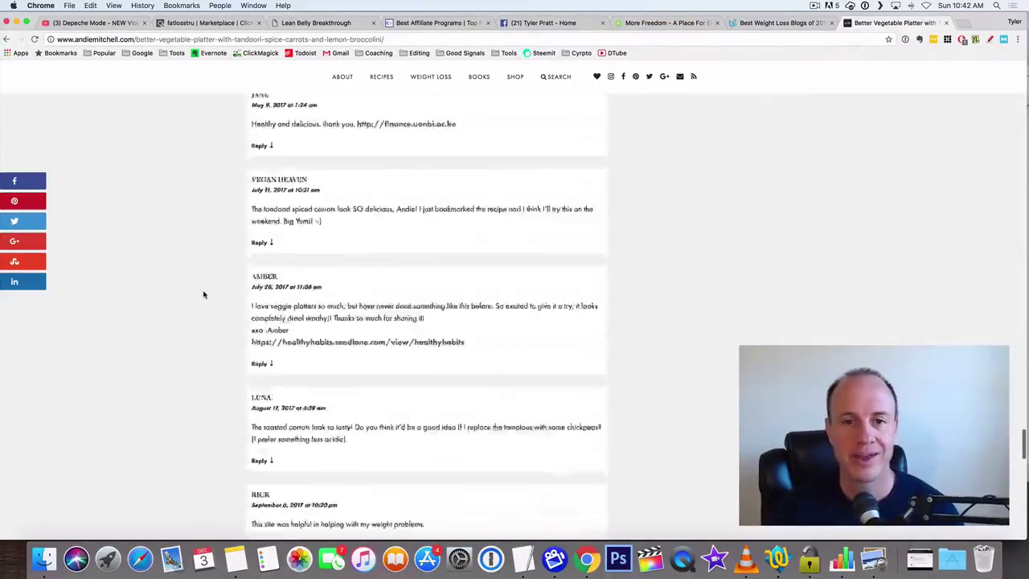
pyautogui.scroll(3, 206, 293)
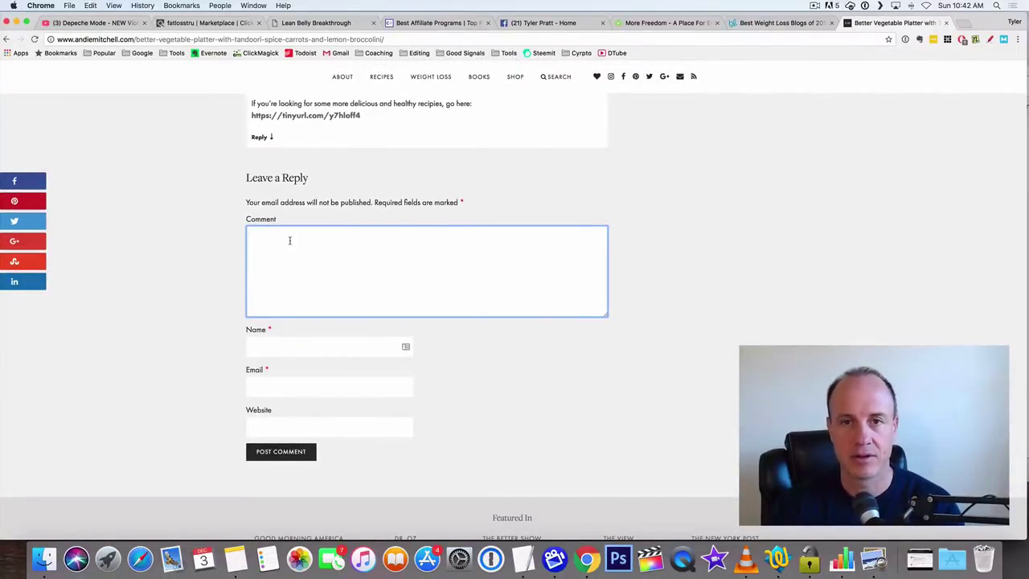
pyautogui.write('Hi')
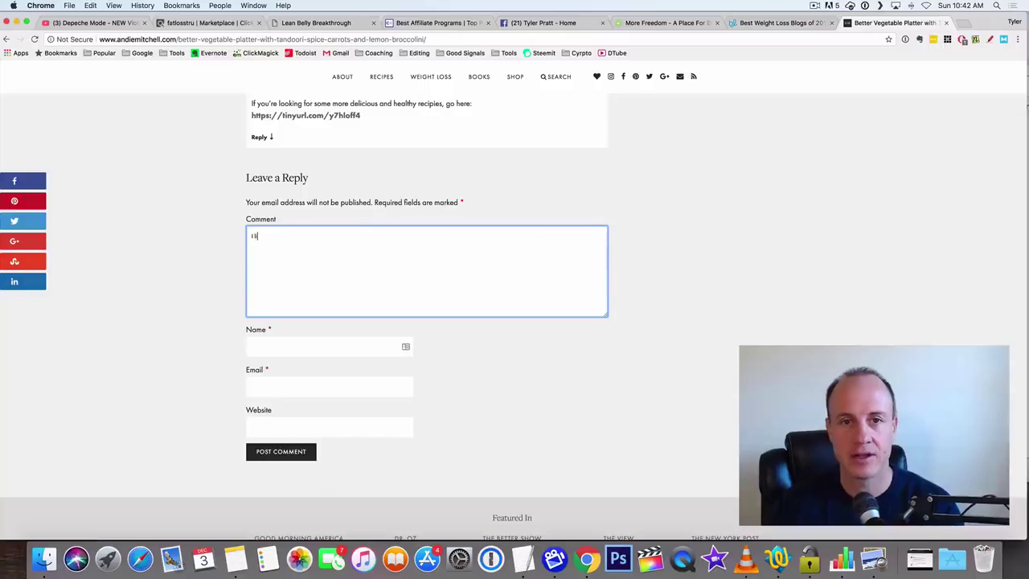
pyautogui.hscroll(-5, 201, 199)
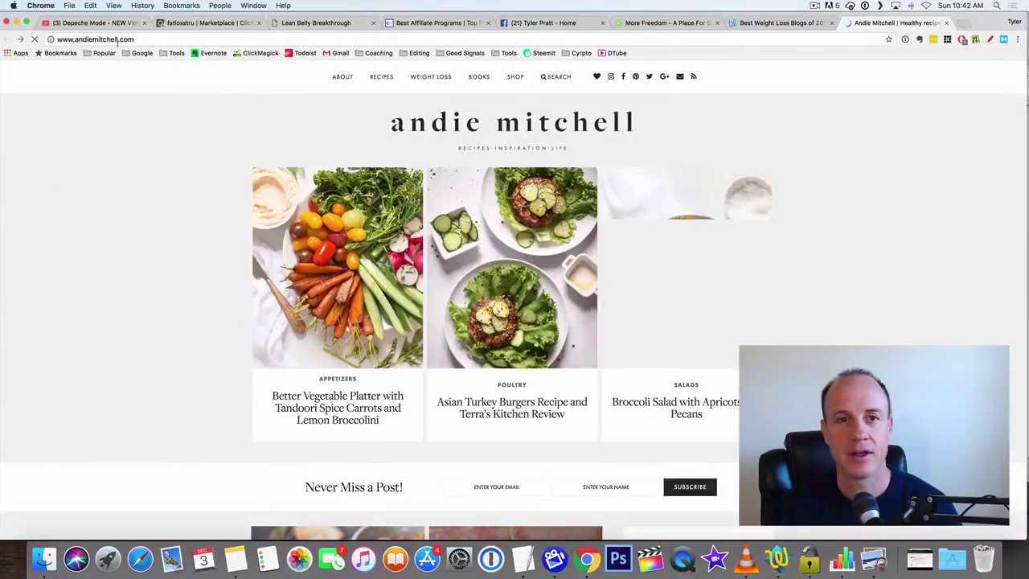
pyautogui.hscroll(5, 65, 118)
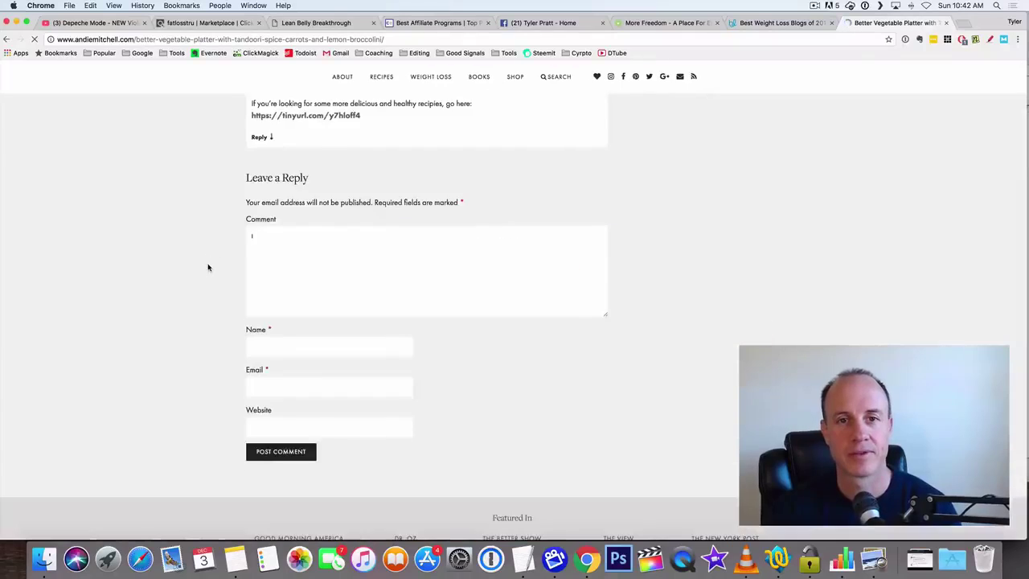
pyautogui.scroll(-1, 208, 267)
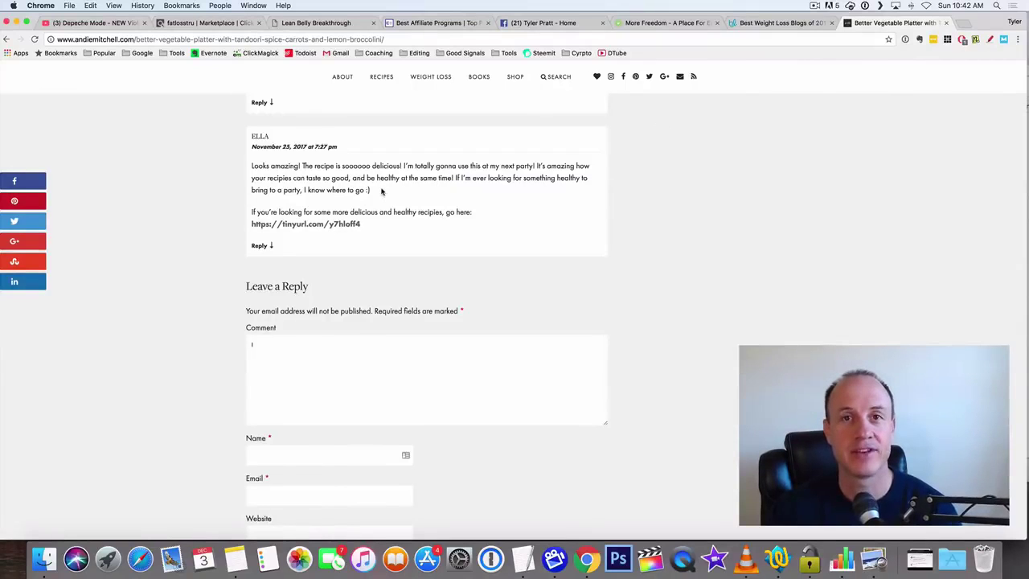
# Start the reply comment below the recipe with "Loook amaizng, I really like the foods here,"
pyautogui.click(260, 353)
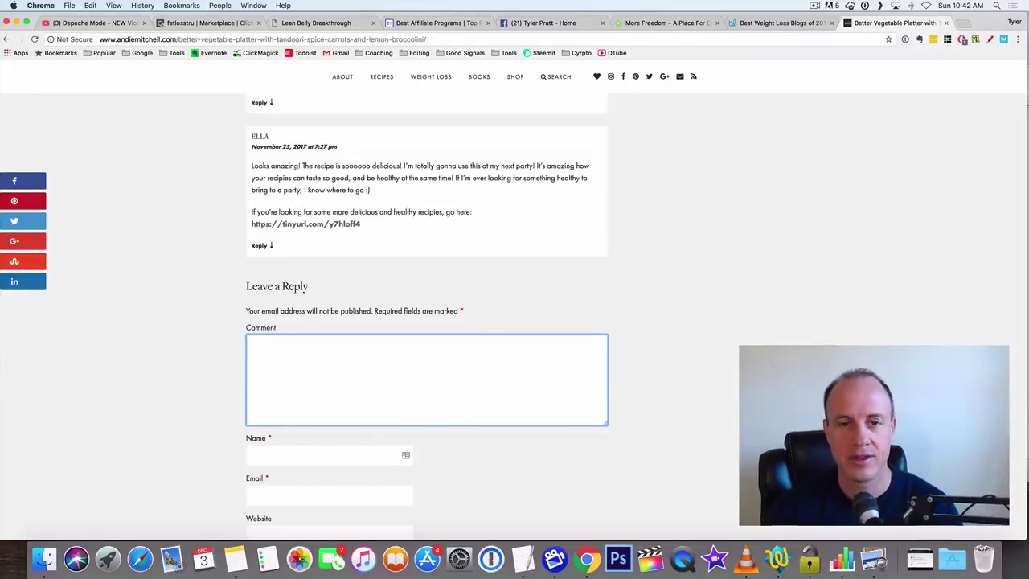
pyautogui.write('Lo')
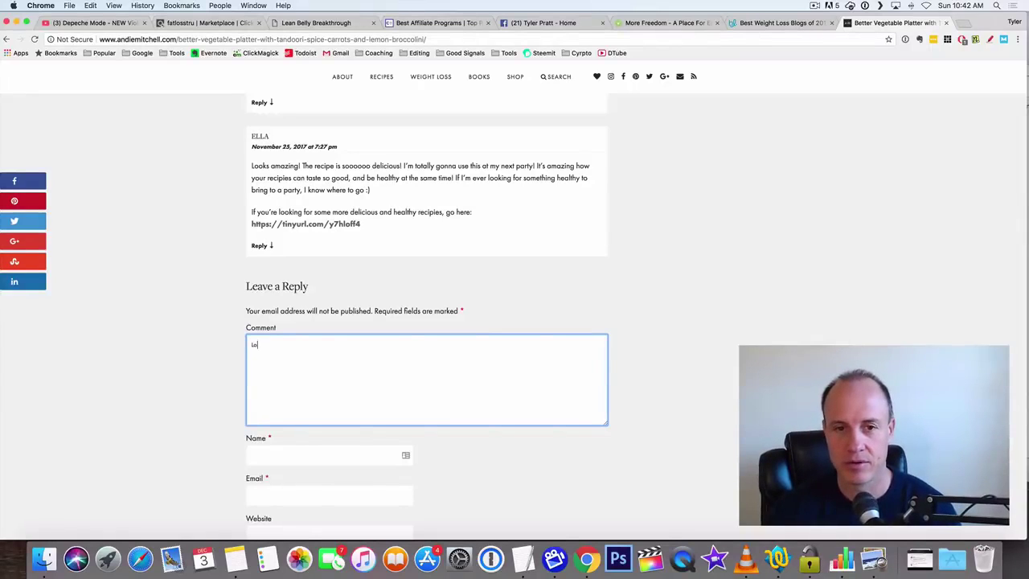
pyautogui.write('ook amaizng, ')
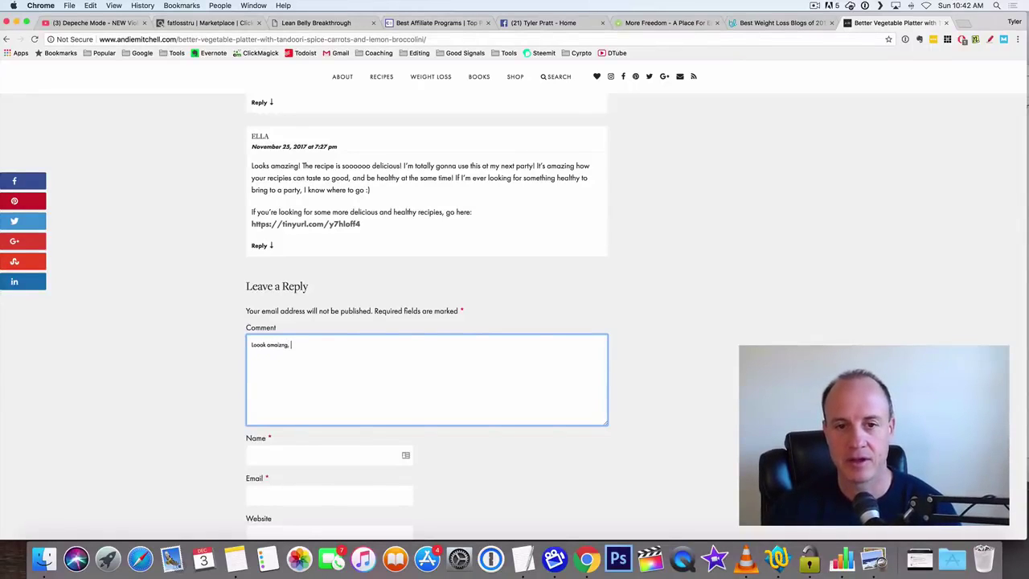
pyautogui.write('I really loike th')
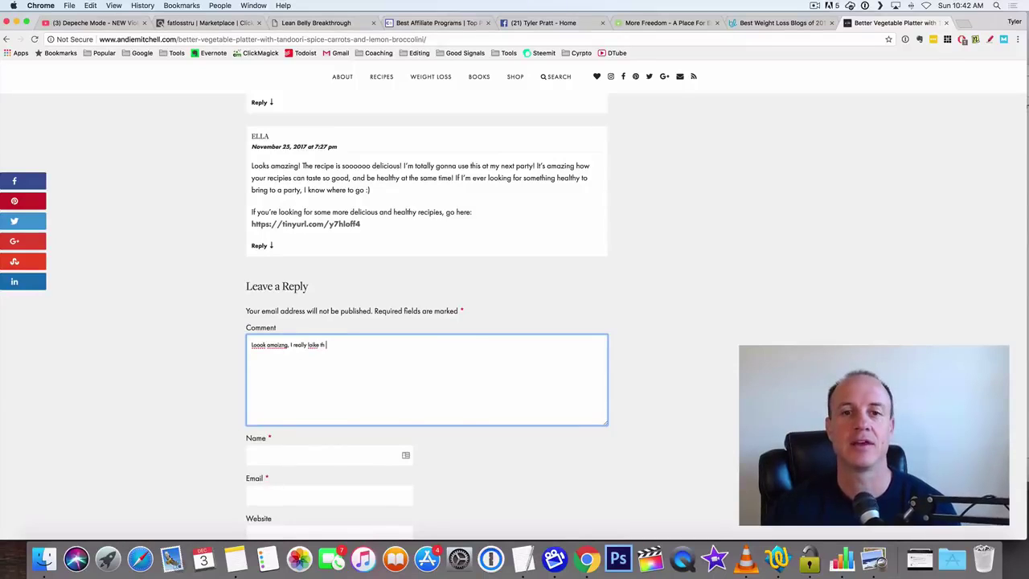
pyautogui.press('BackSpace')
pyautogui.press('BackSpace')
pyautogui.write('ike the ')
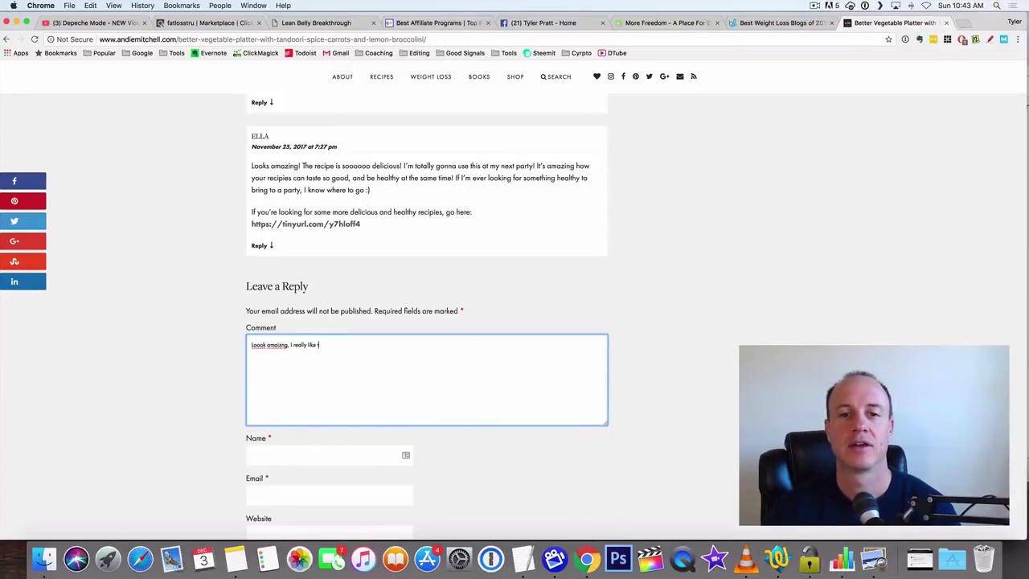
pyautogui.write('goods')
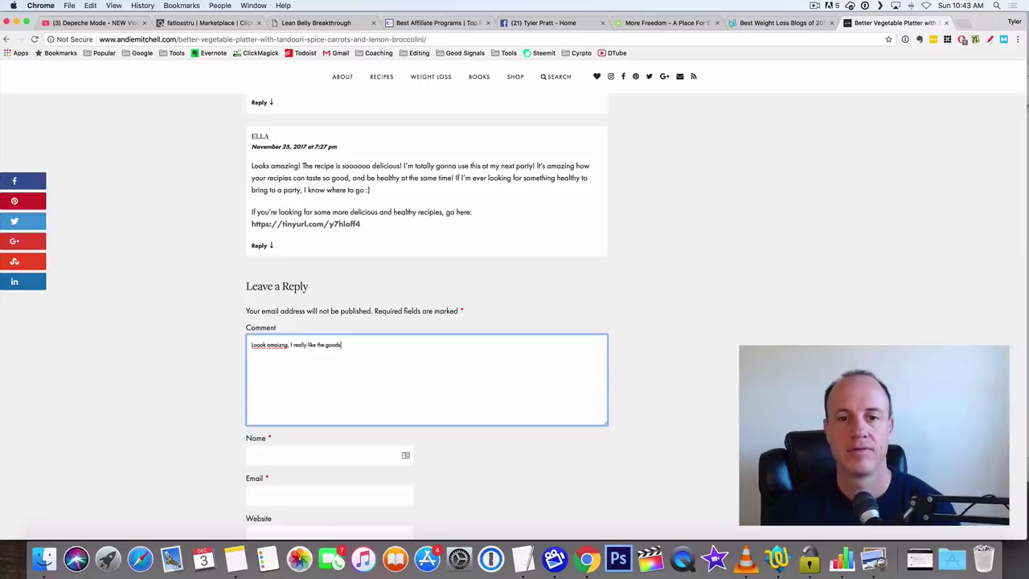
pyautogui.press('BackSpace')
pyautogui.press('BackSpace')
pyautogui.press('BackSpace')
pyautogui.press('BackSpace')
pyautogui.press('BackSpace')
pyautogui.write('food')
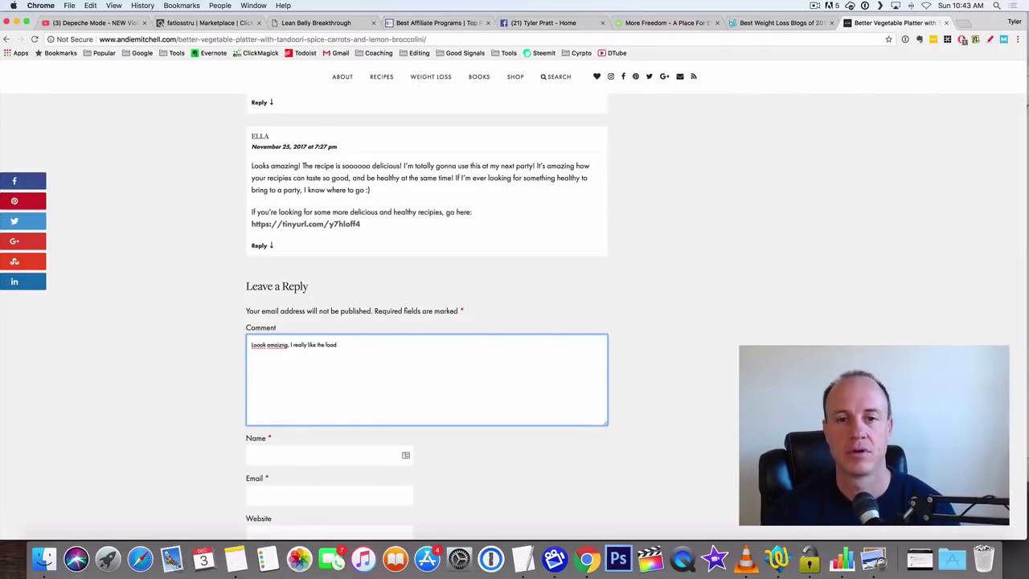
pyautogui.write('s here,')
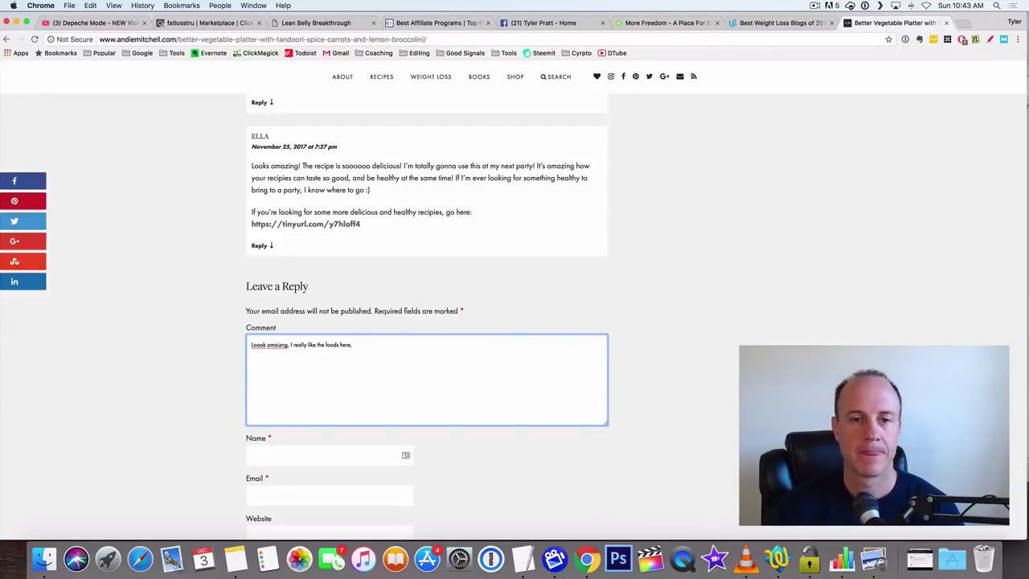
# Correct the two misspelled words at the start of the comment to "Look" and "amazing"
pyautogui.rightClick(257, 344)
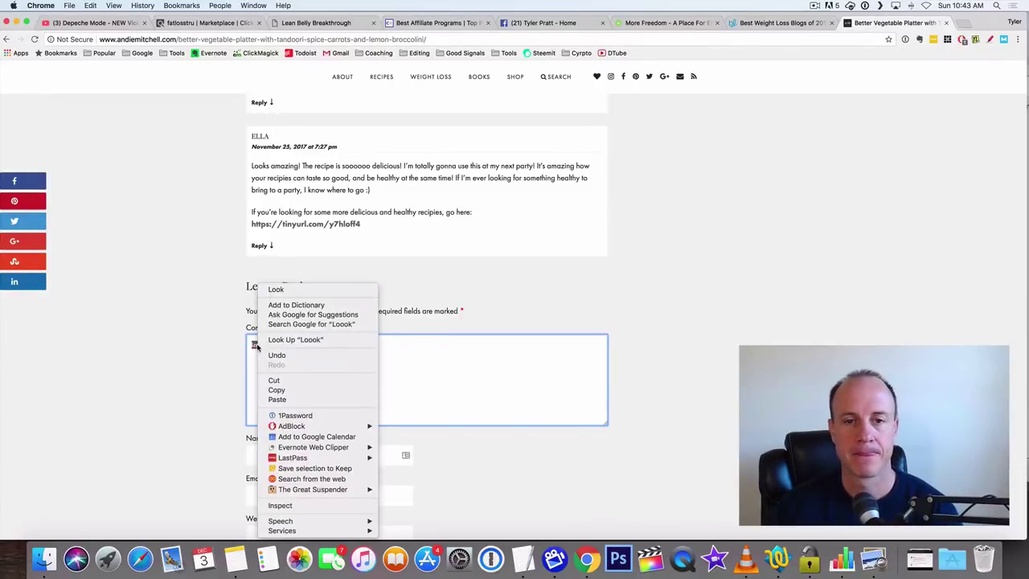
pyautogui.click(267, 287)
pyautogui.rightClick(266, 344)
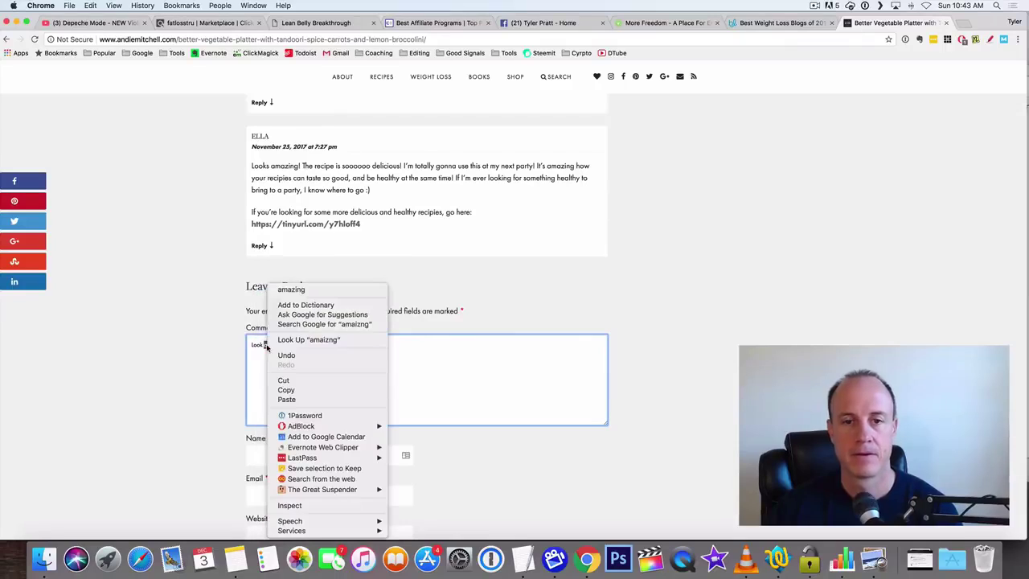
pyautogui.click(294, 289)
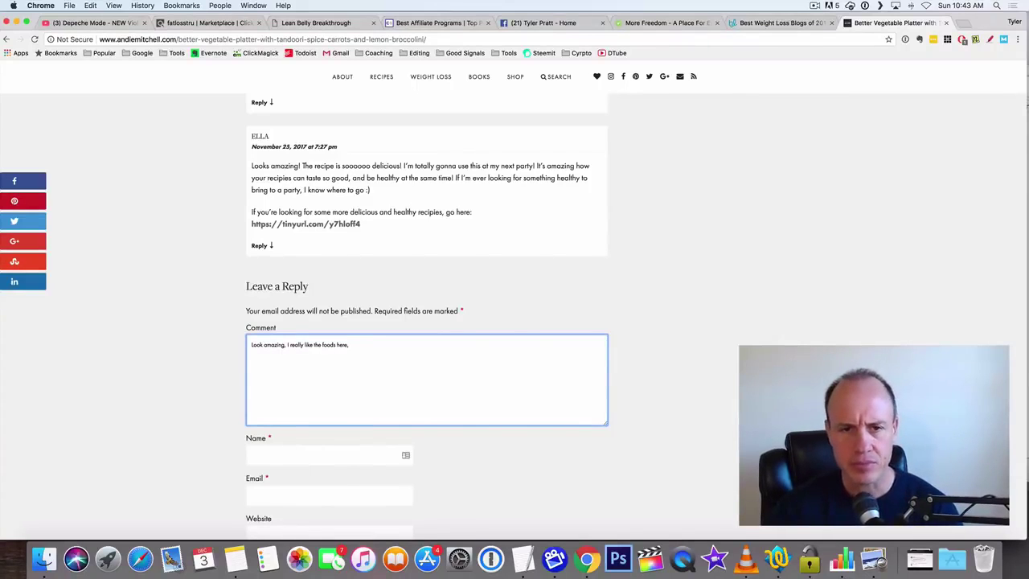
# Add a second paragraph to the comment reading "If your looking for a cool way to drop some weight lick here"
pyautogui.press('Return')
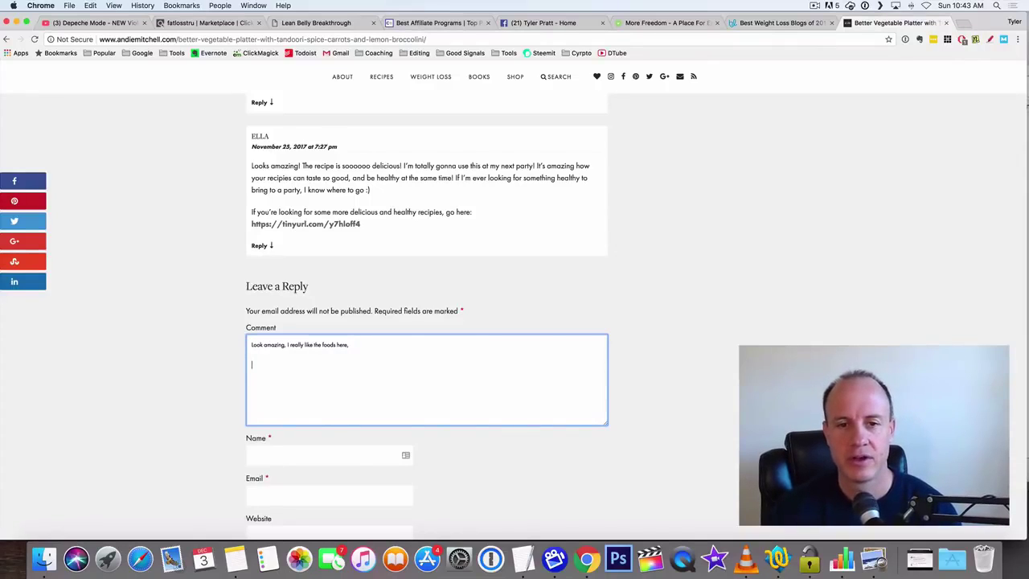
pyautogui.write('If you r l')
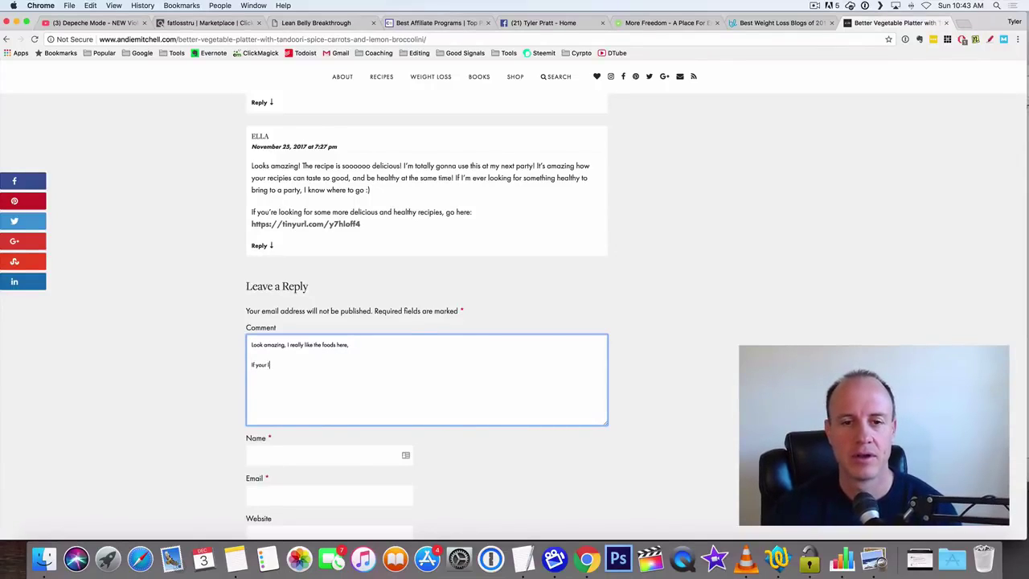
pyautogui.write('ooking for')
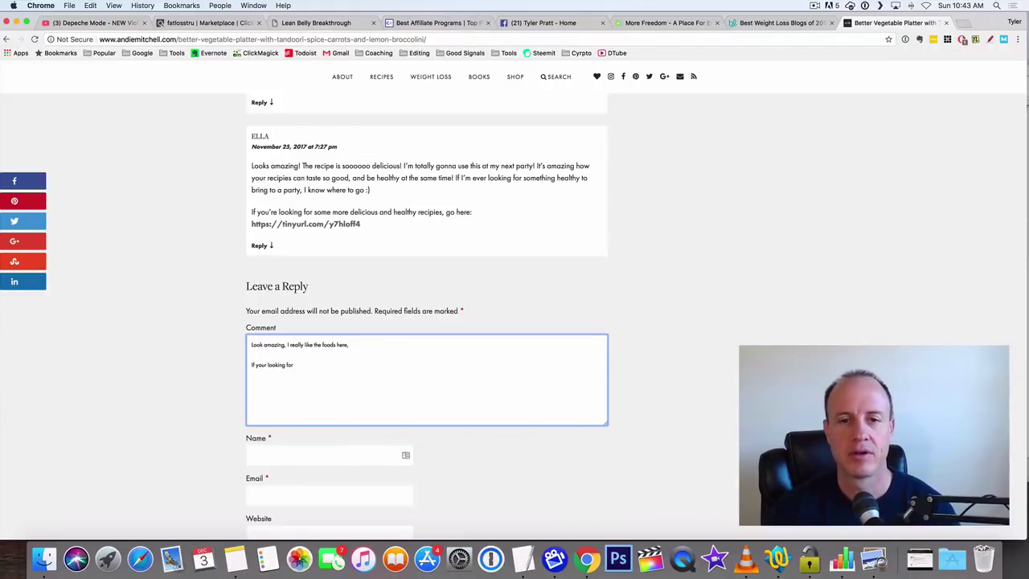
pyautogui.write(' aa coo')
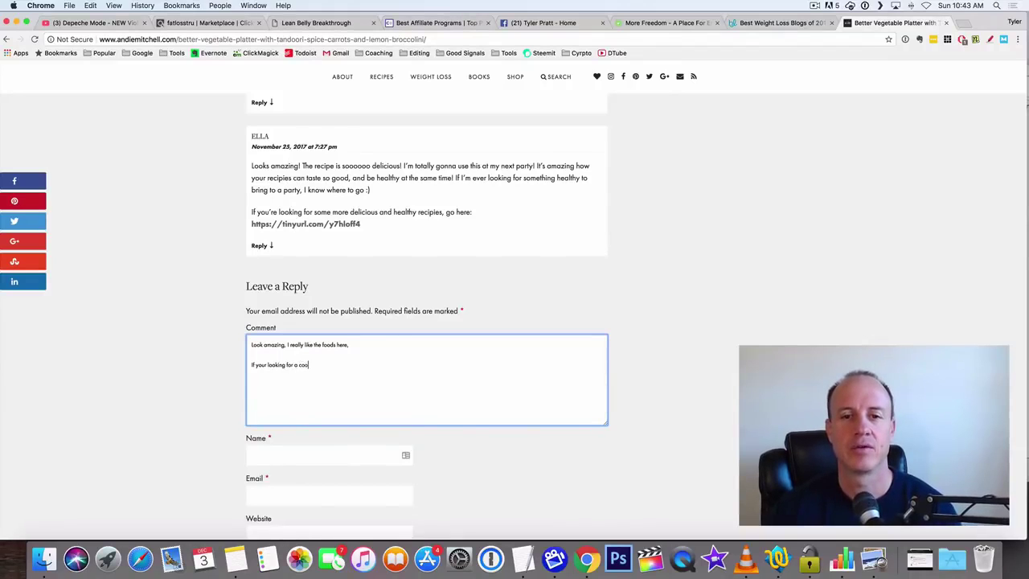
pyautogui.write('l way to drop s')
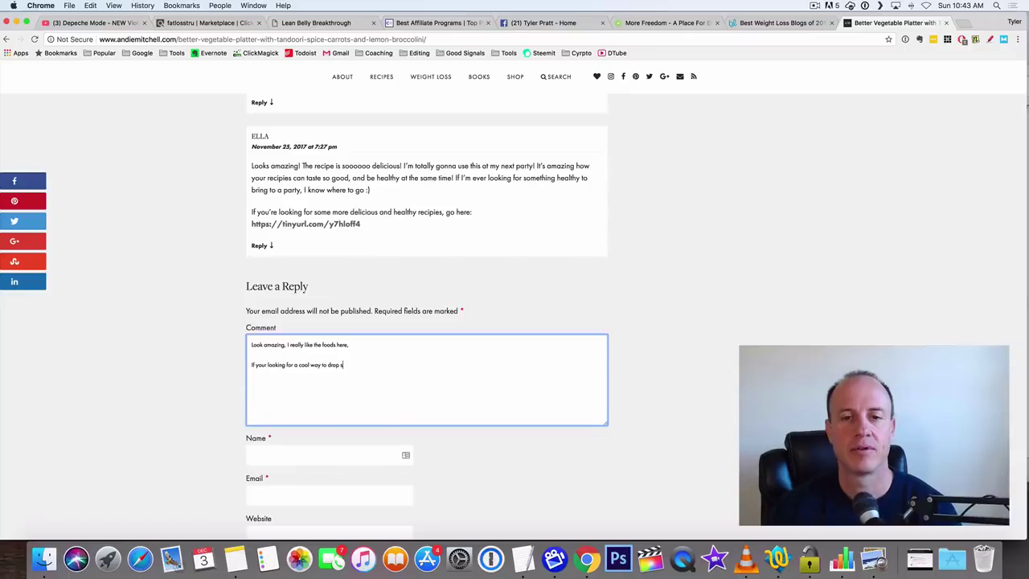
pyautogui.write('ome weight l')
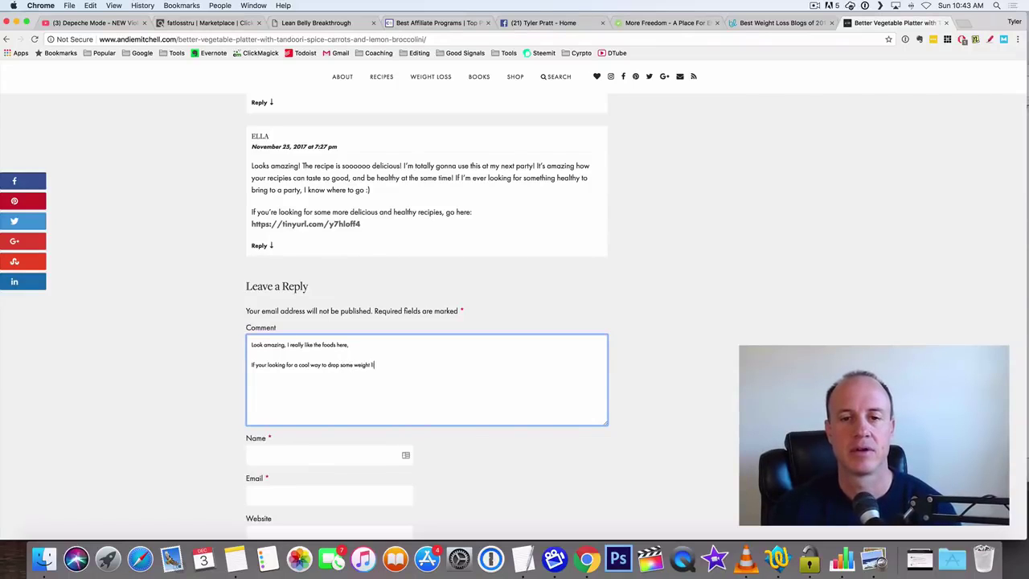
pyautogui.write('ick here')
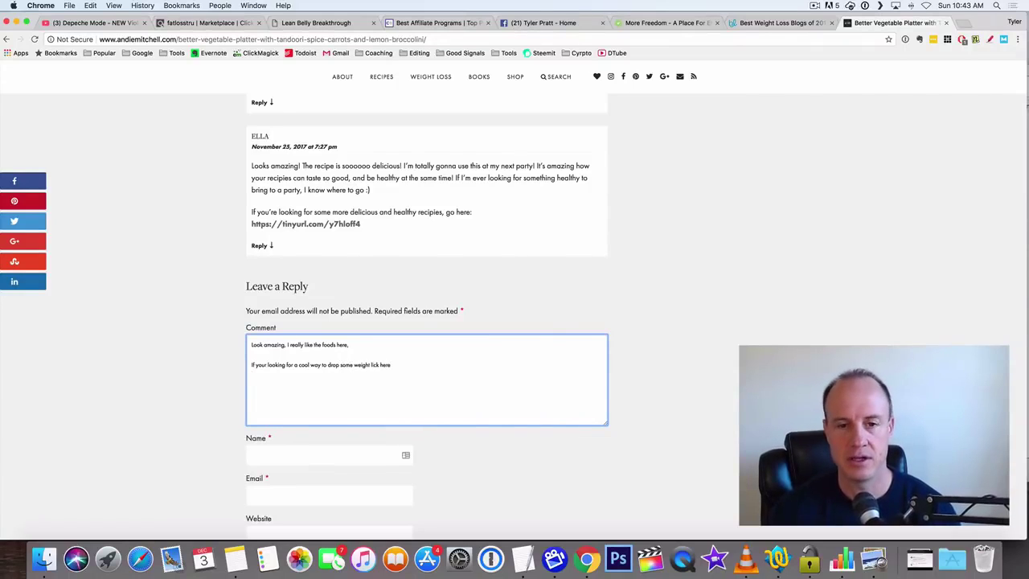
pyautogui.press('Return')
pyautogui.write('https://goo.gl/yfyufX')
pyautogui.scroll(-2, 230, 356)
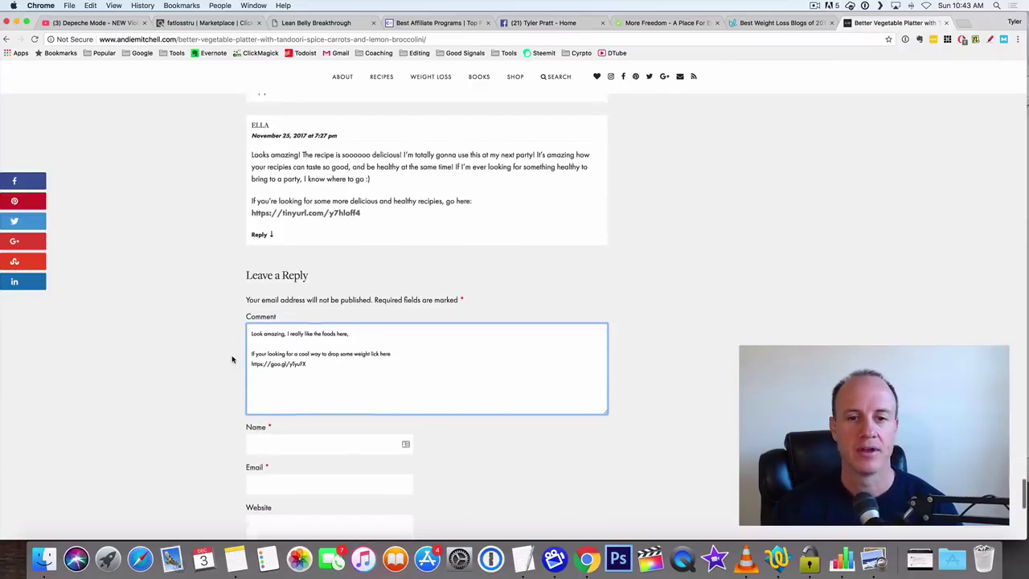
pyautogui.scroll(-2, 161, 427)
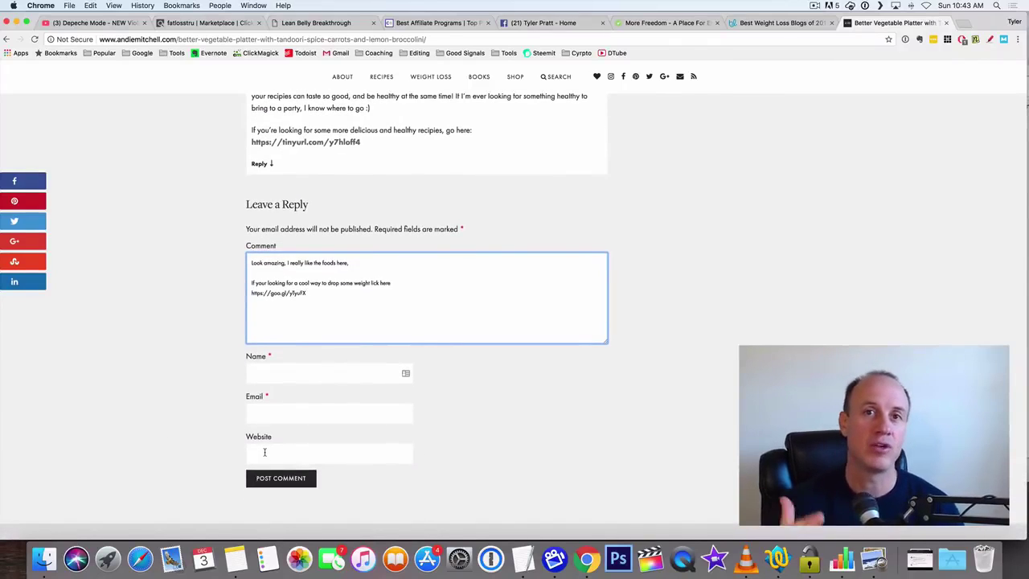
pyautogui.click(522, 560)
pyautogui.click(57, 408)
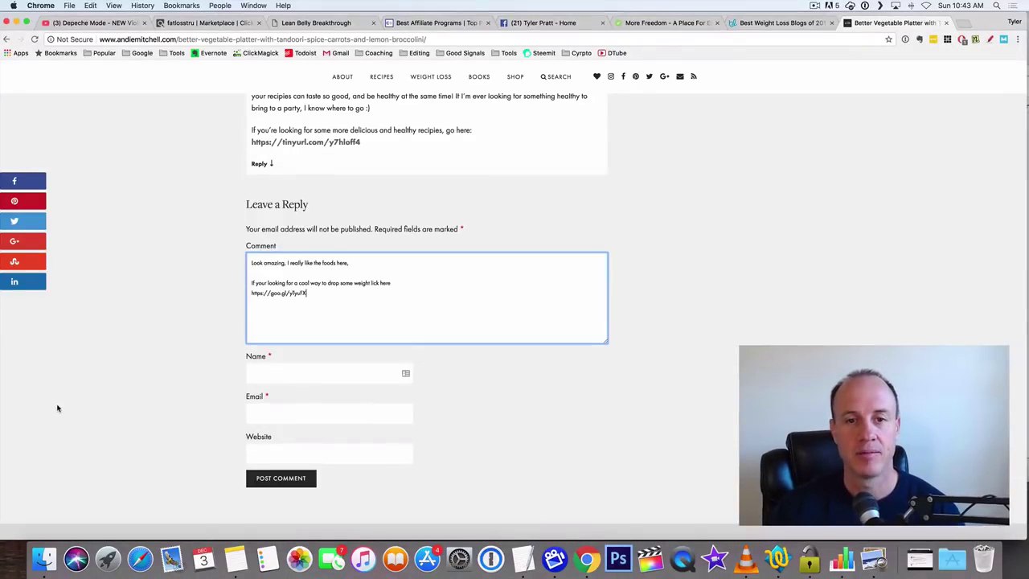
pyautogui.click(274, 452)
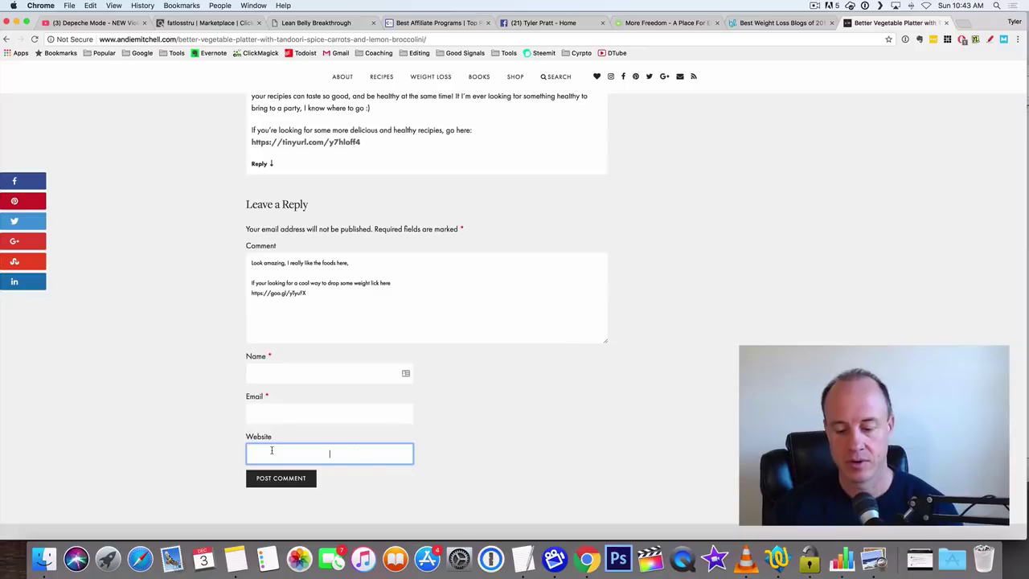
pyautogui.write('https://goo.gl/yTyuFX')
pyautogui.click(306, 374)
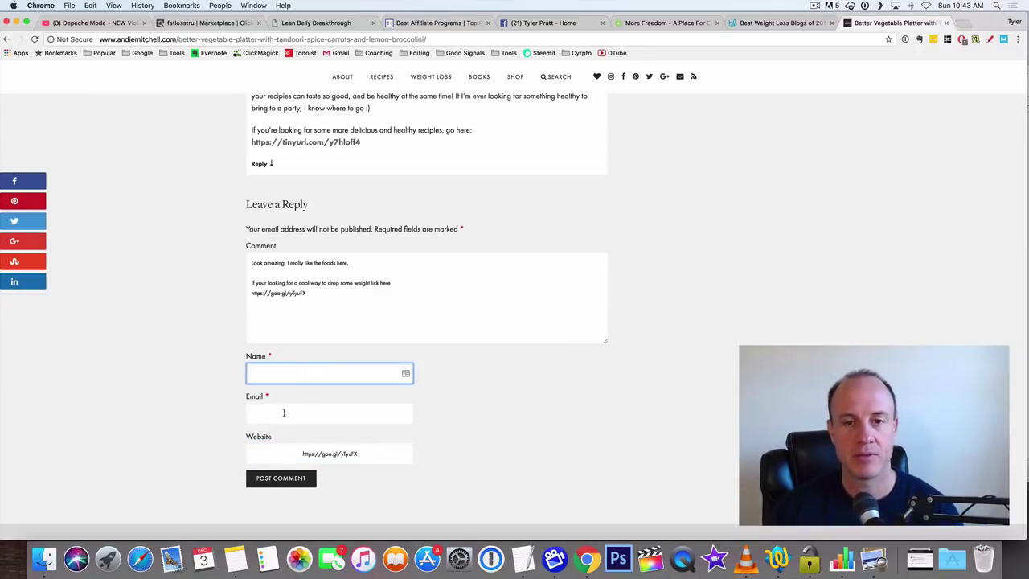
# Look back at the Healthline list of best weight loss blogs, up to its introduction
pyautogui.scroll(1, 160, 312)
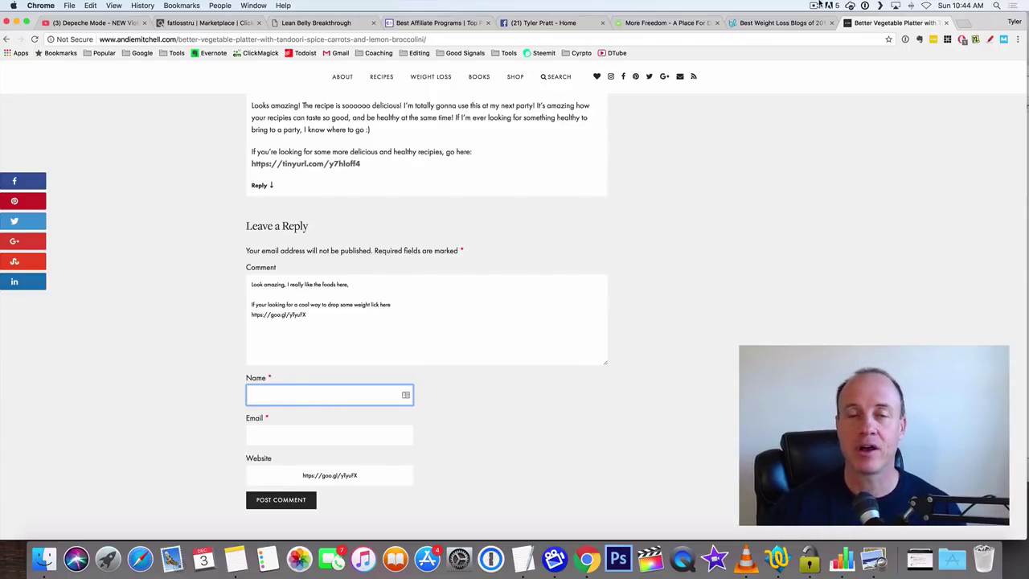
pyautogui.click(758, 24)
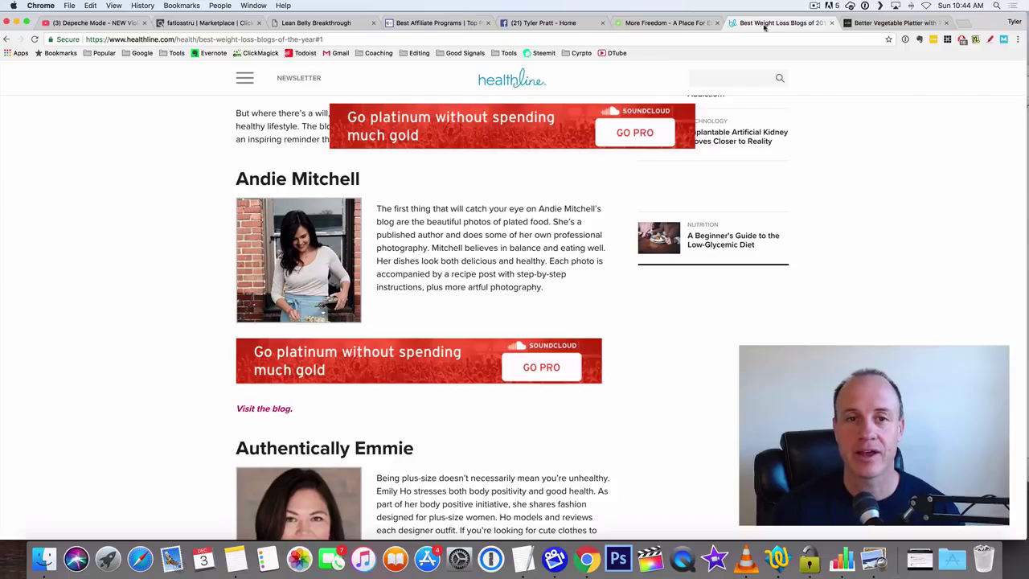
pyautogui.scroll(5, 69, 185)
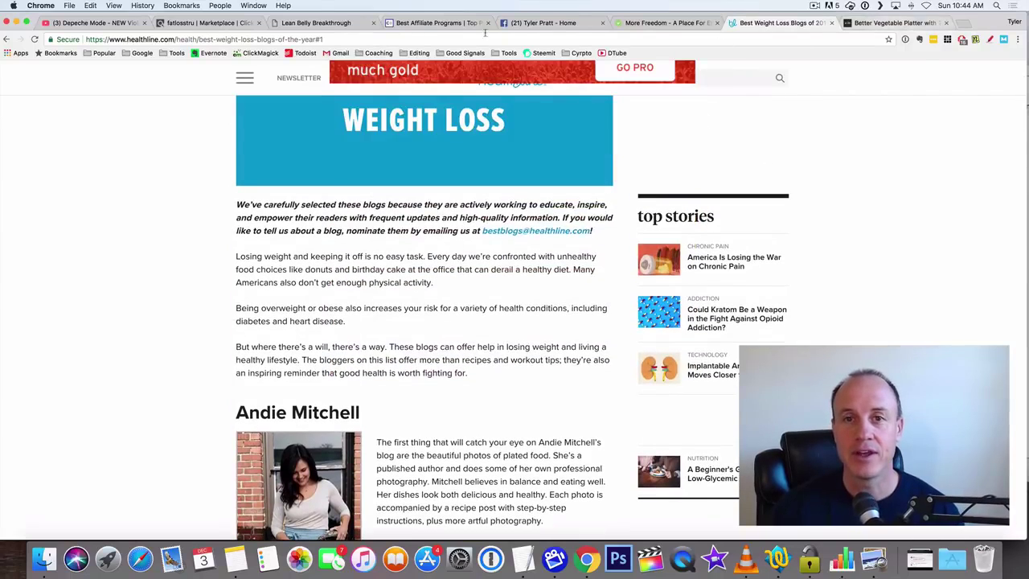
# Search Google for "google alerts" in a new browser tab and open the Google Alerts page
pyautogui.click(963, 24)
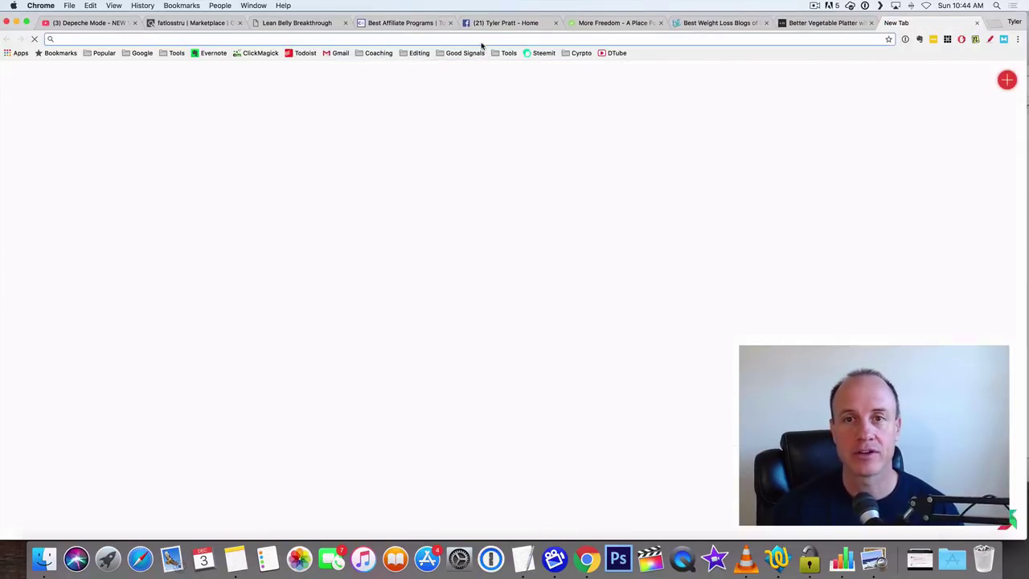
pyautogui.write('google.com')
pyautogui.press('Return')
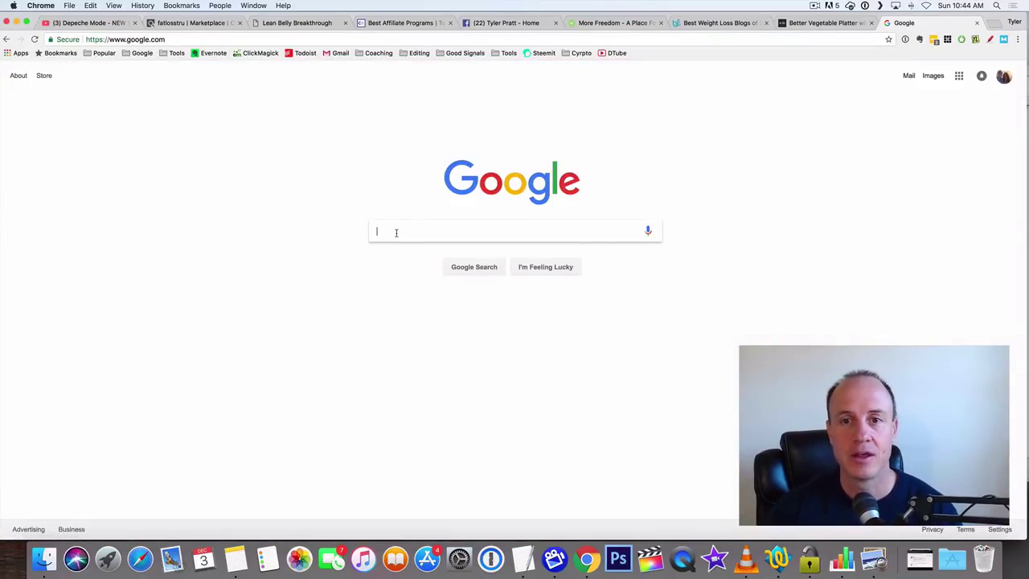
pyautogui.click(397, 234)
pyautogui.write('google alerts')
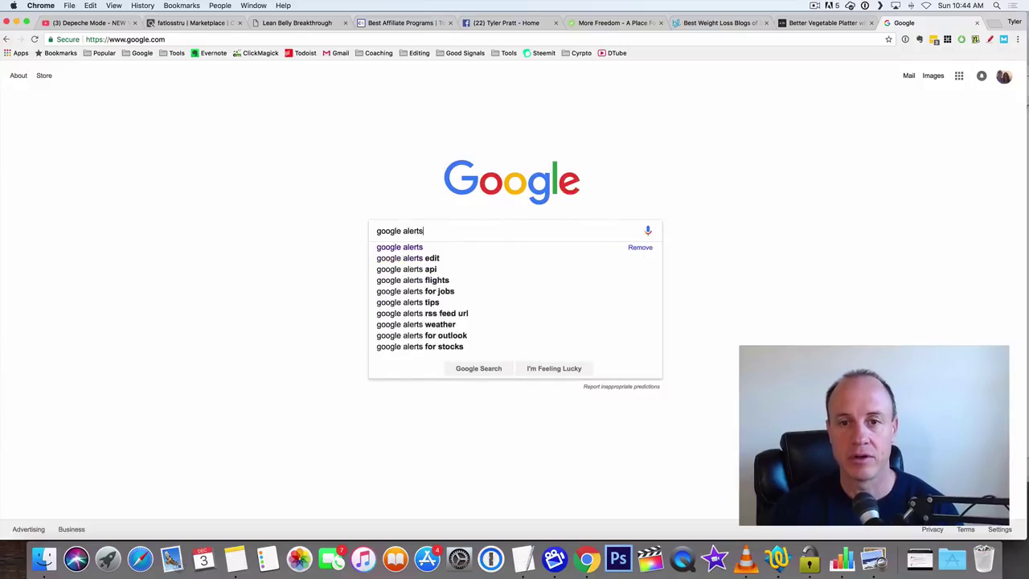
pyautogui.press('Return')
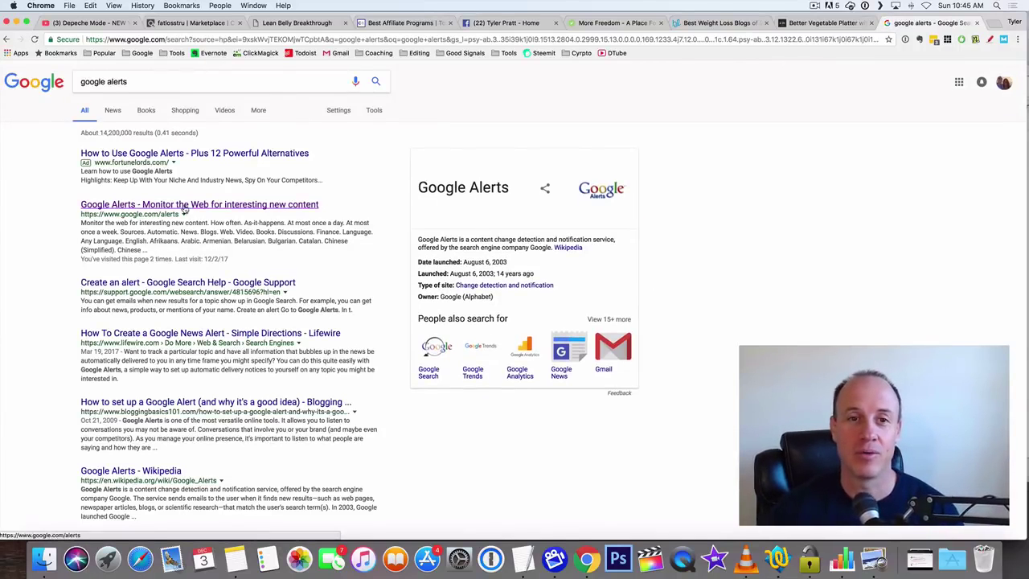
pyautogui.click(72, 206)
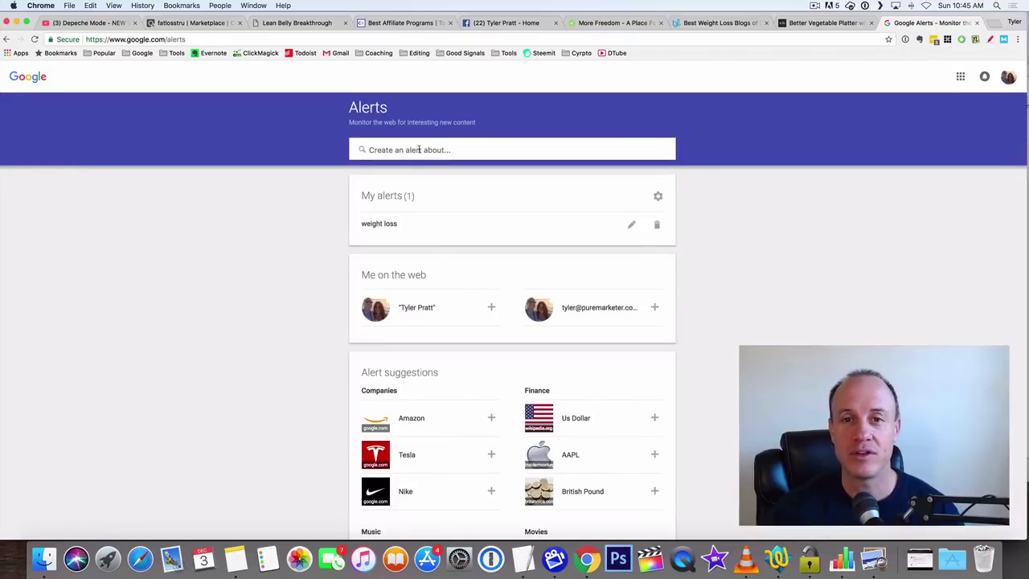
# Create an alert for "weight loss" and open the first alert in the list to show its options and preview
pyautogui.write('weight loss')
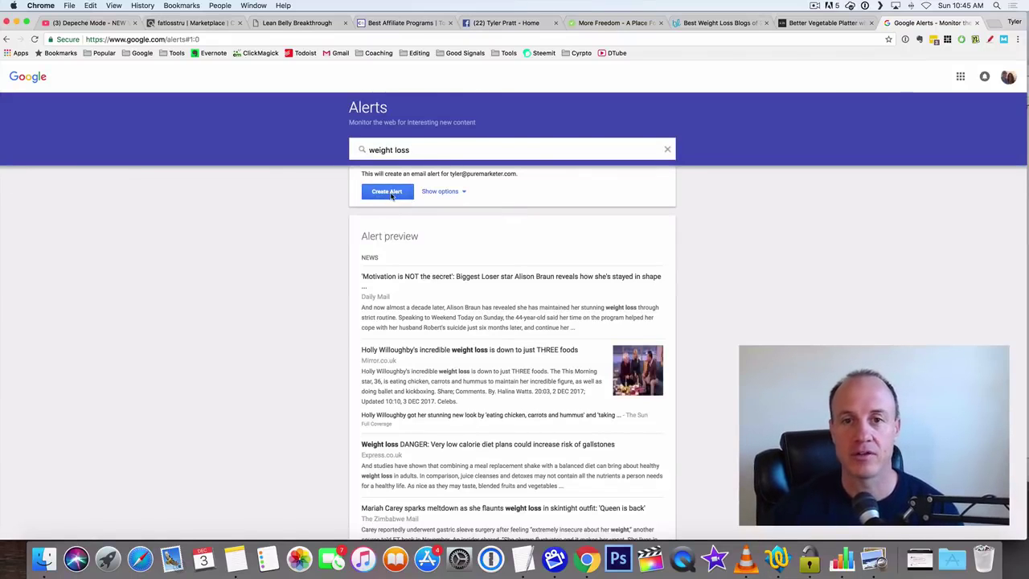
pyautogui.click(386, 191)
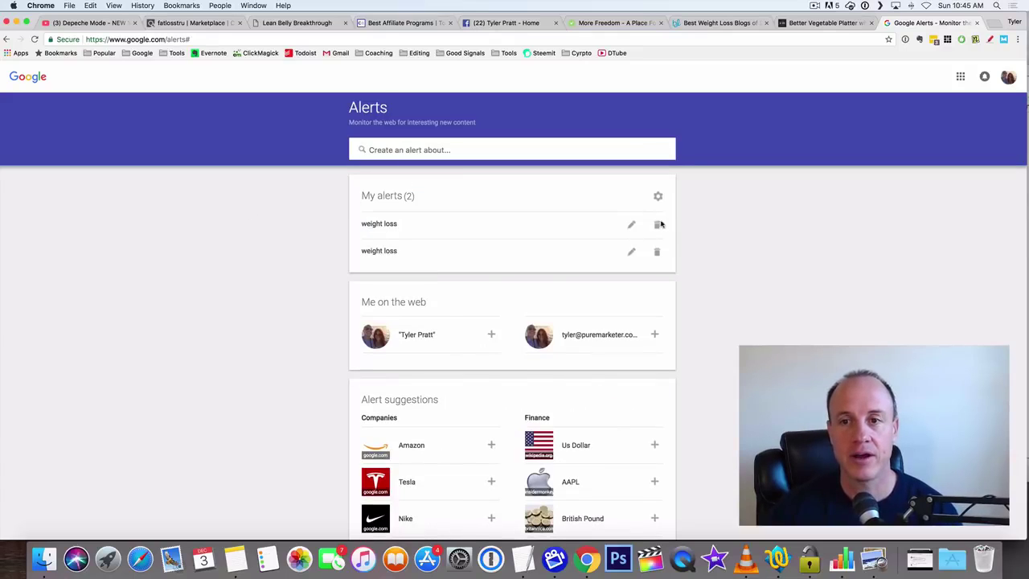
pyautogui.click(631, 224)
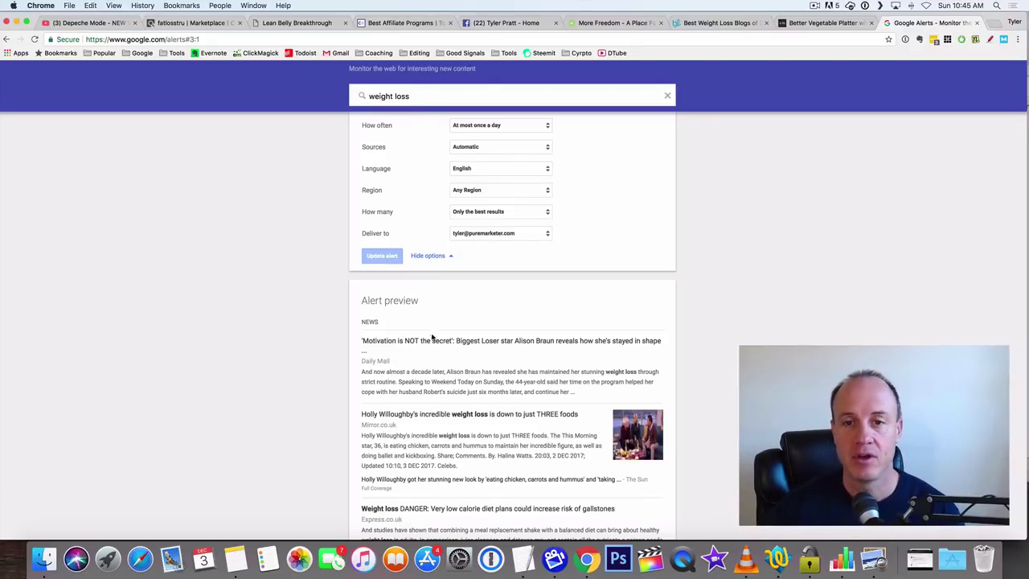
pyautogui.scroll(-2, 246, 317)
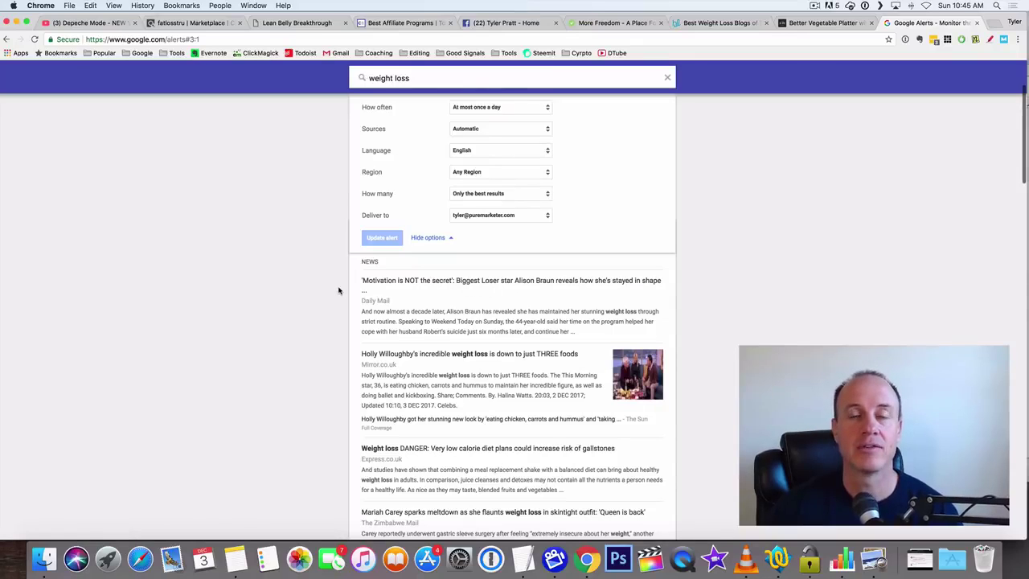
# Open the Daily Mail article from the alert preview, examine its comments and comment form, and return to the preview results
pyautogui.click(509, 284)
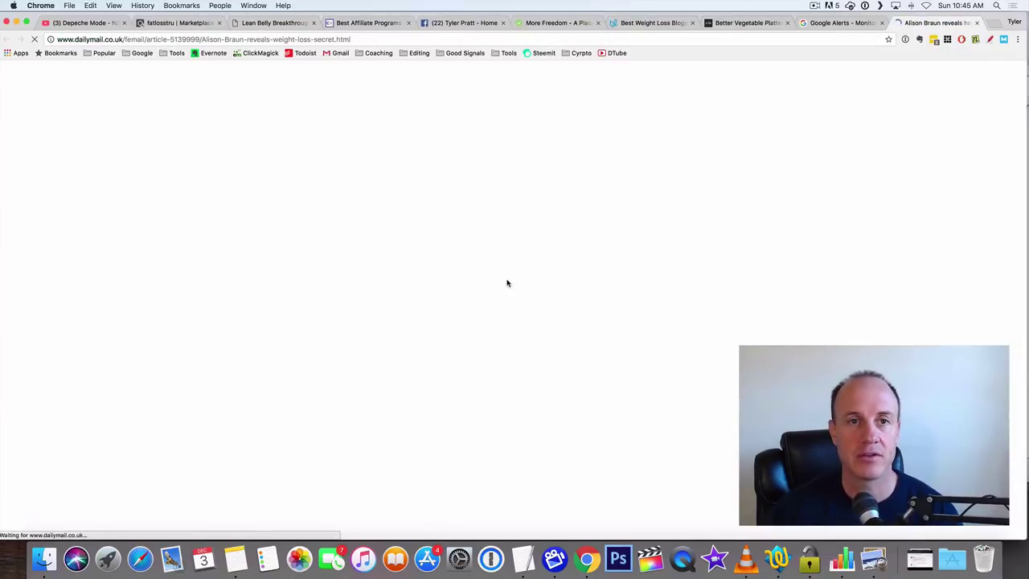
pyautogui.scroll(-3, 181, 281)
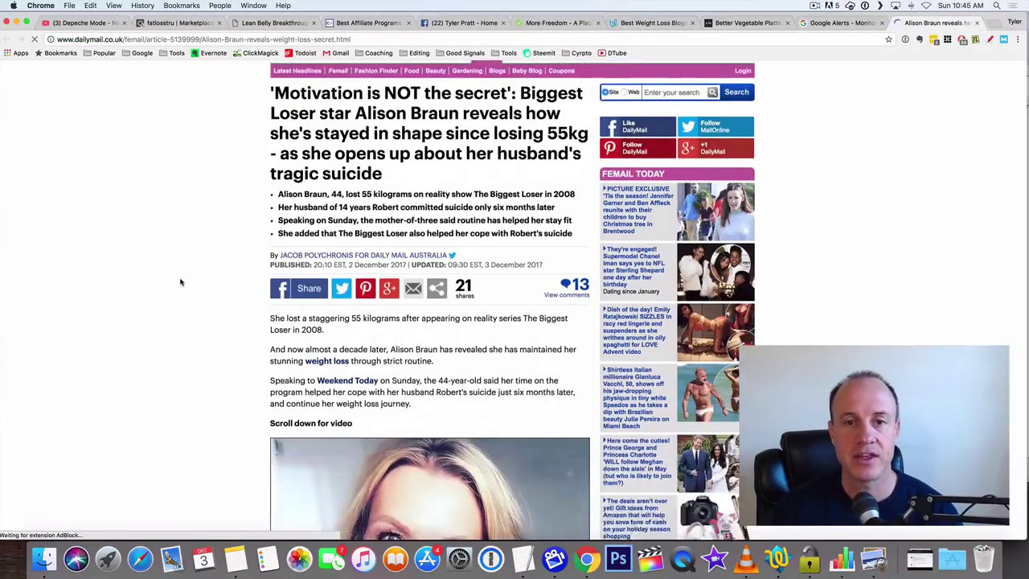
pyautogui.scroll(-10, 213, 291)
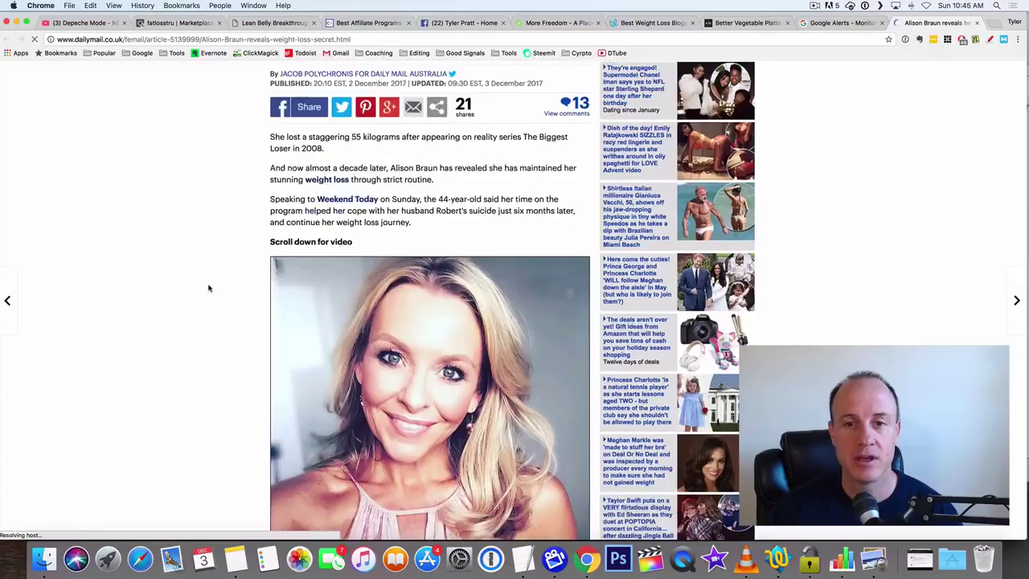
pyautogui.scroll(-15, 237, 281)
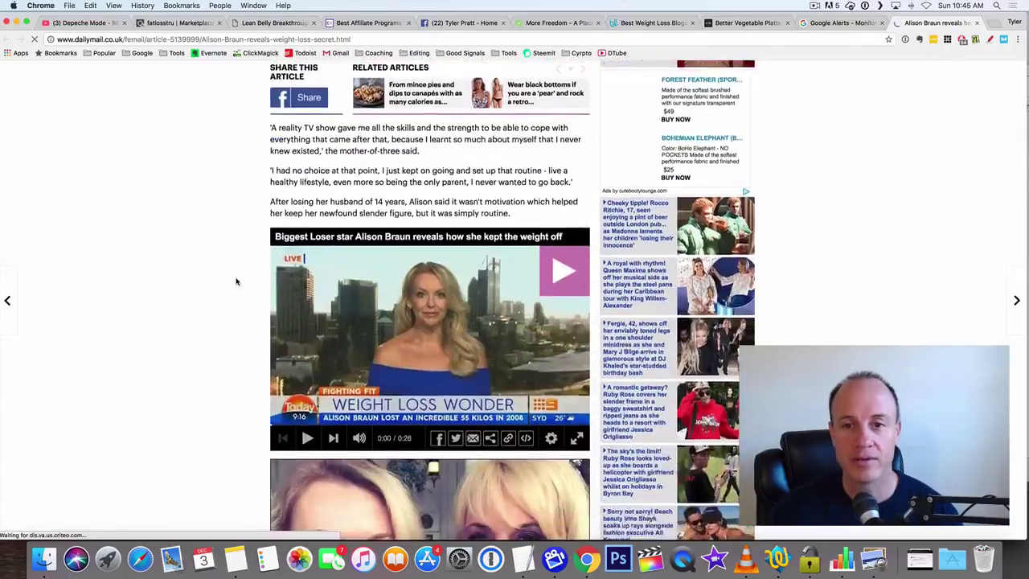
pyautogui.scroll(-20, 236, 281)
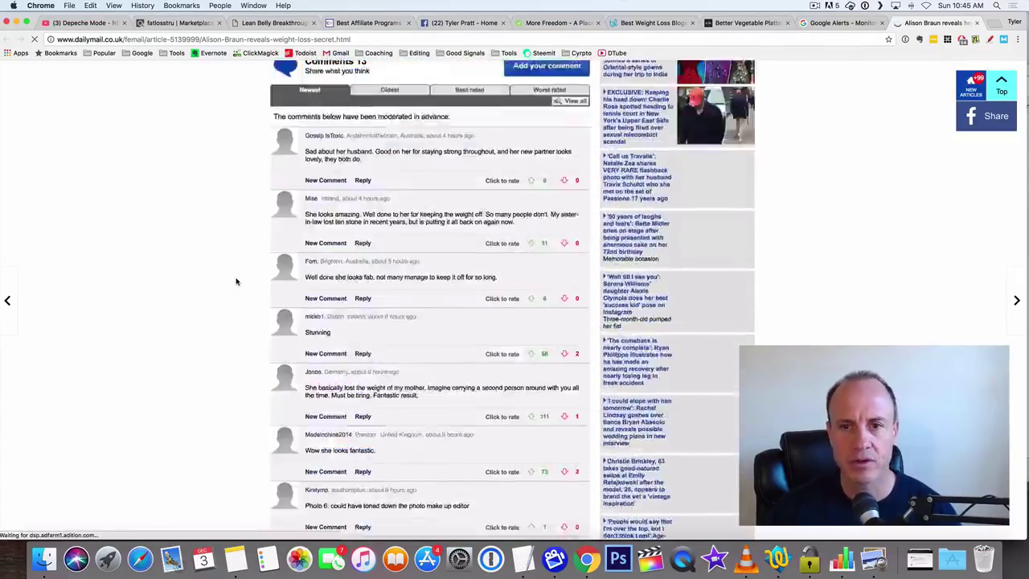
pyautogui.scroll(8, 236, 281)
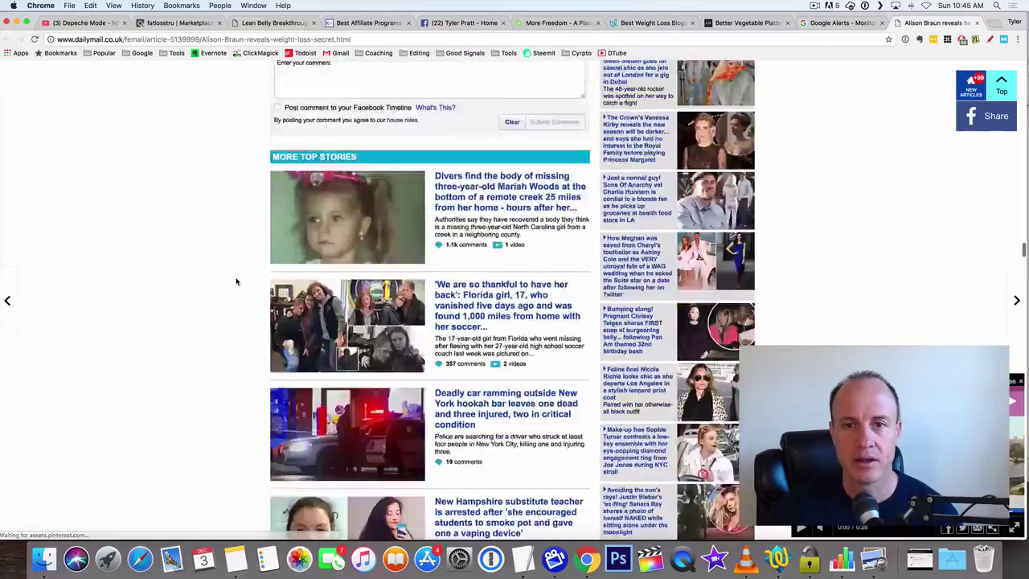
pyautogui.scroll(-5, 236, 282)
pyautogui.scroll(3, 236, 281)
pyautogui.scroll(10, 236, 282)
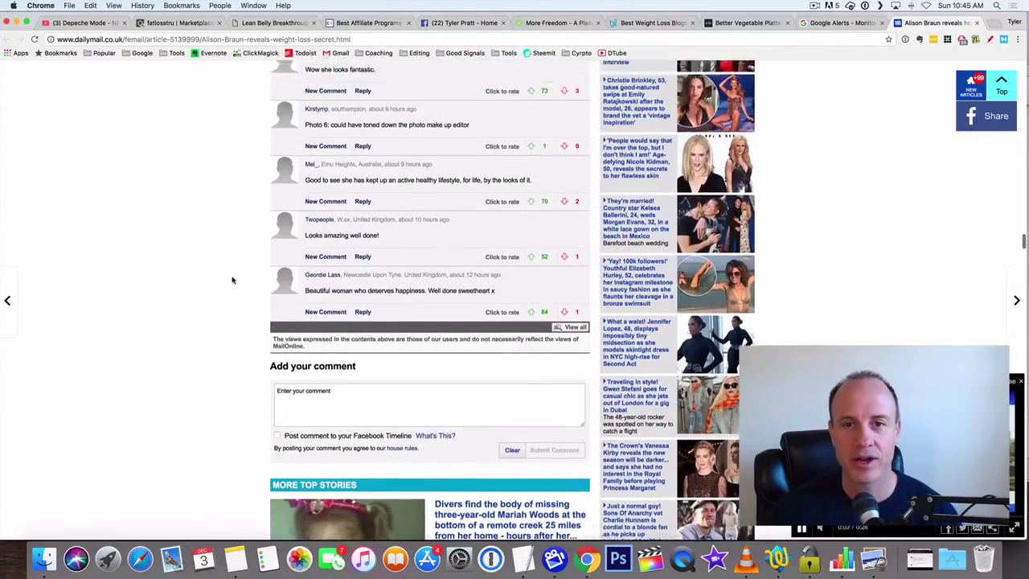
pyautogui.scroll(3, 233, 280)
pyautogui.scroll(-3, 232, 280)
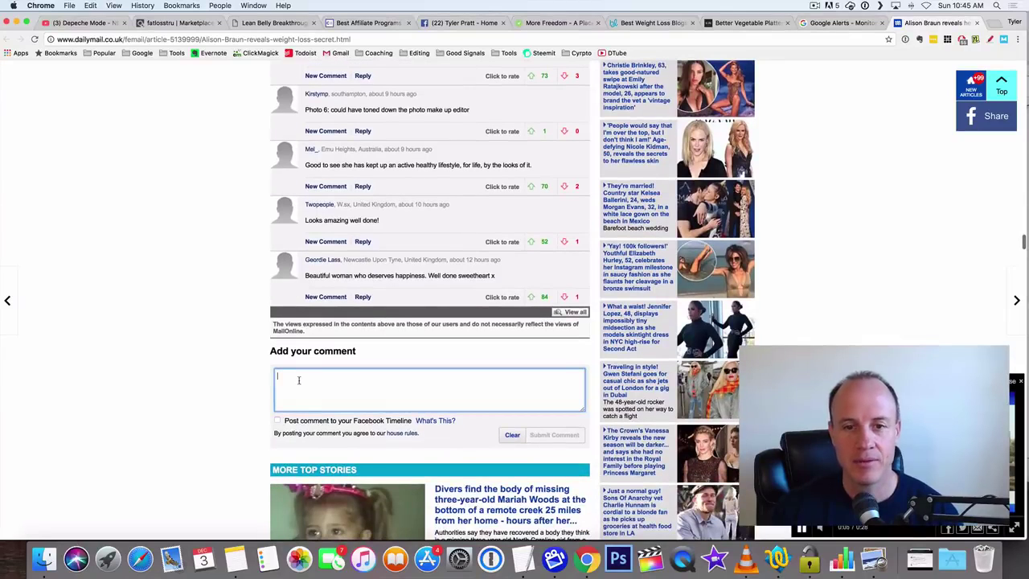
pyautogui.click(338, 394)
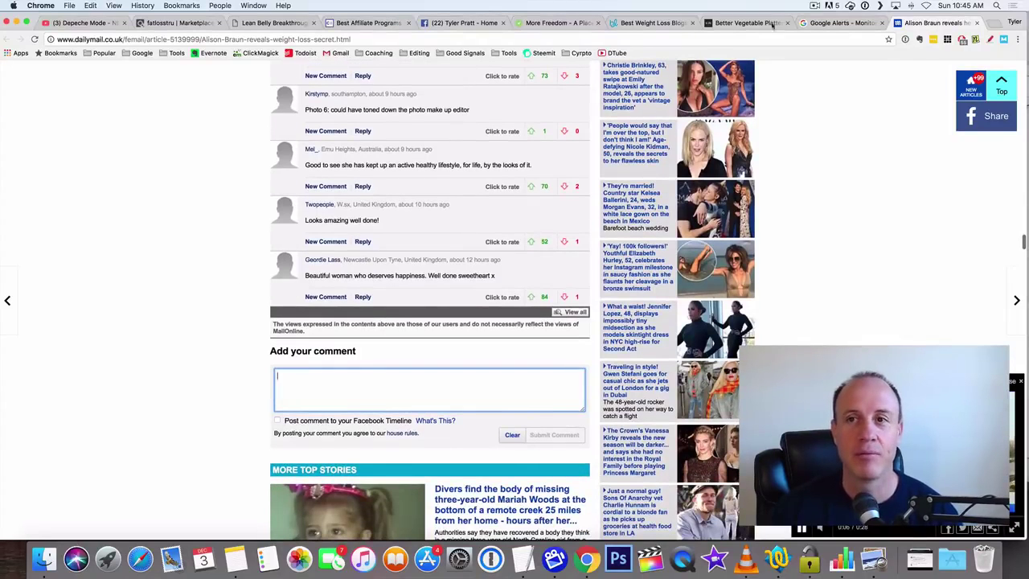
pyautogui.click(978, 24)
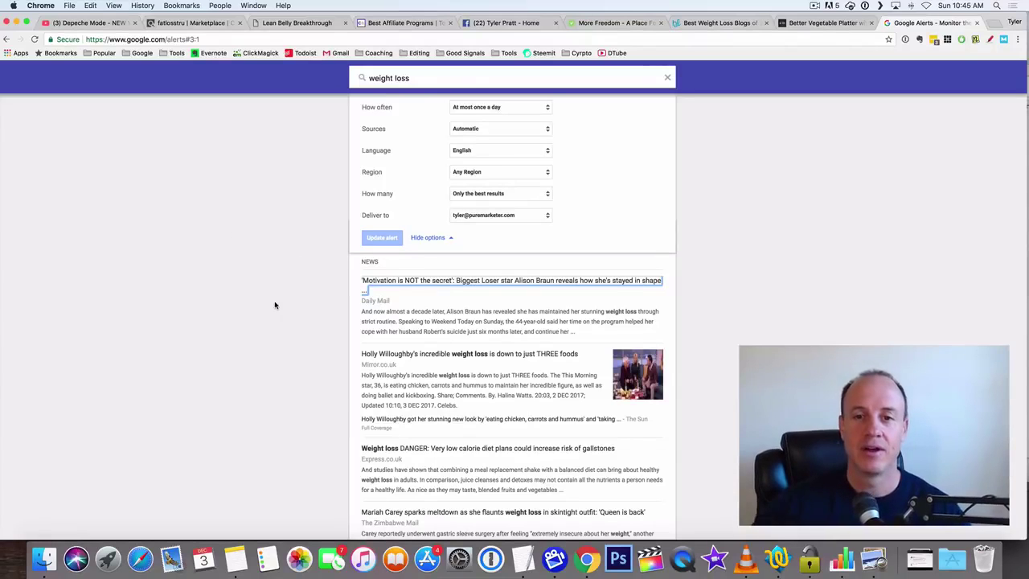
pyautogui.scroll(-1, 274, 305)
pyautogui.scroll(-1, 275, 305)
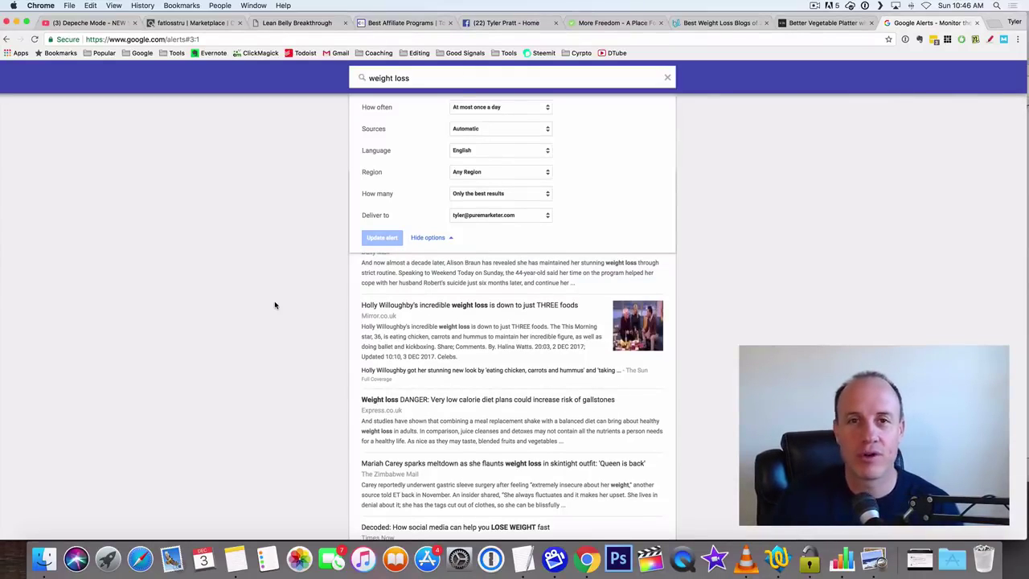
# Review the vegetable platter recipe post from the drafted comment up to the title
pyautogui.click(822, 22)
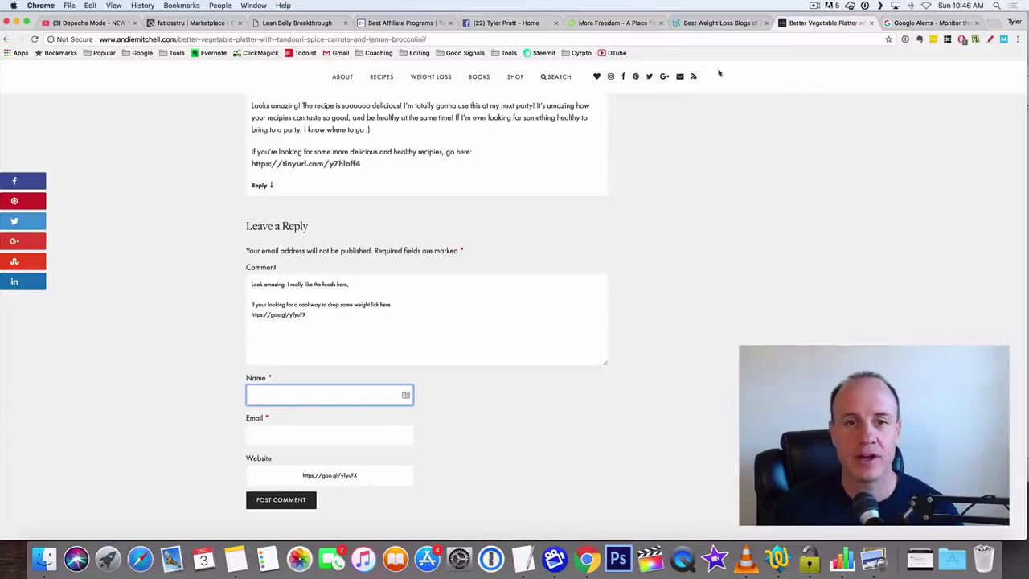
pyautogui.scroll(20, 168, 220)
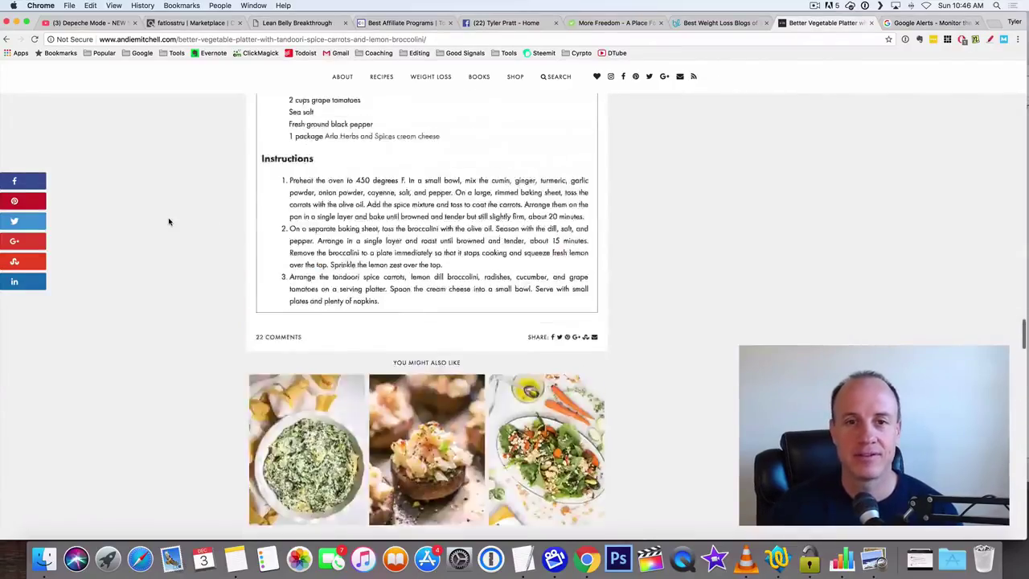
pyautogui.scroll(20, 169, 221)
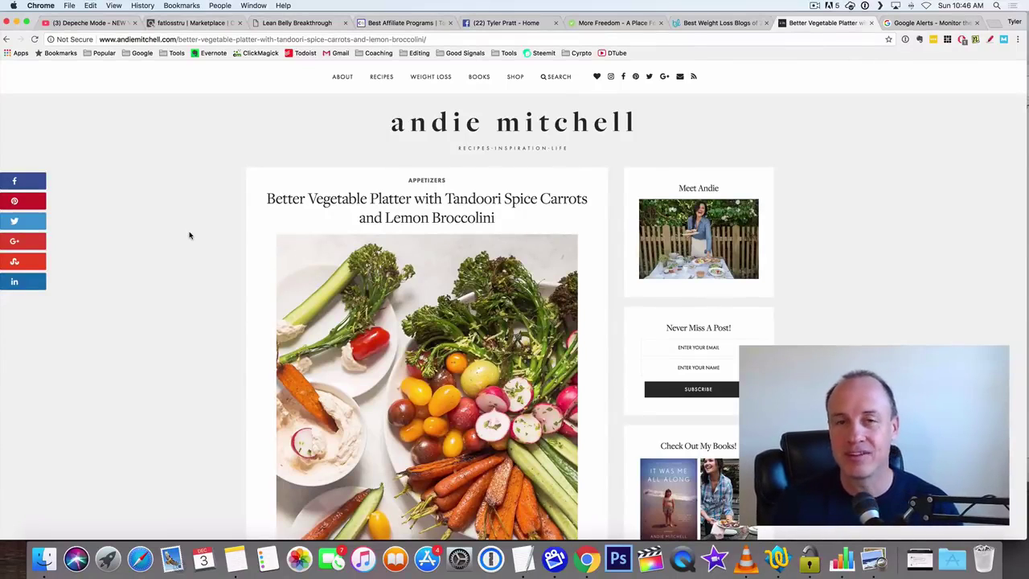
# Change the Google Alerts query to "weight loss blogs" and check the preview results
pyautogui.hotkey('ctrl', 'Tab')
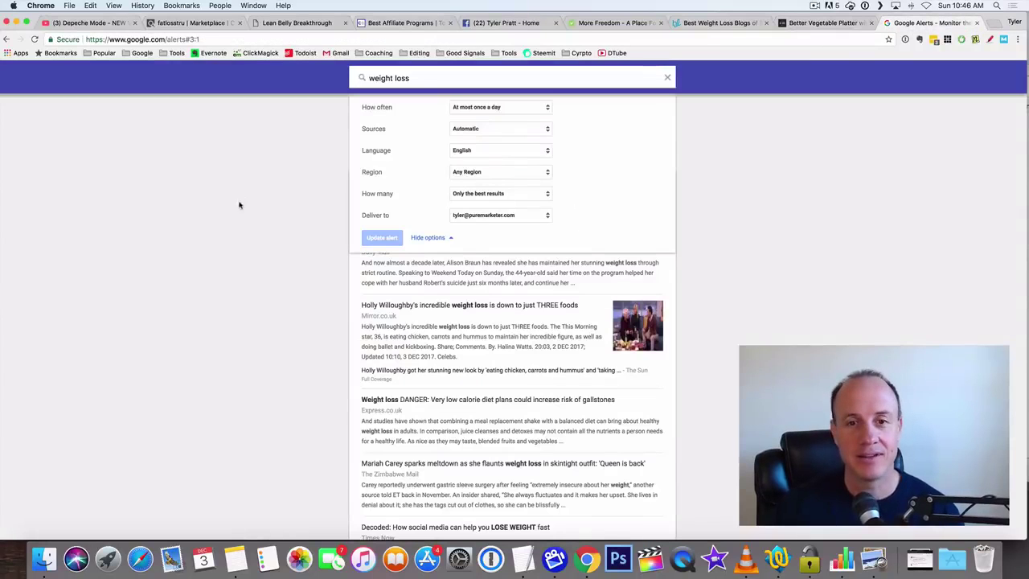
pyautogui.scroll(3, 239, 205)
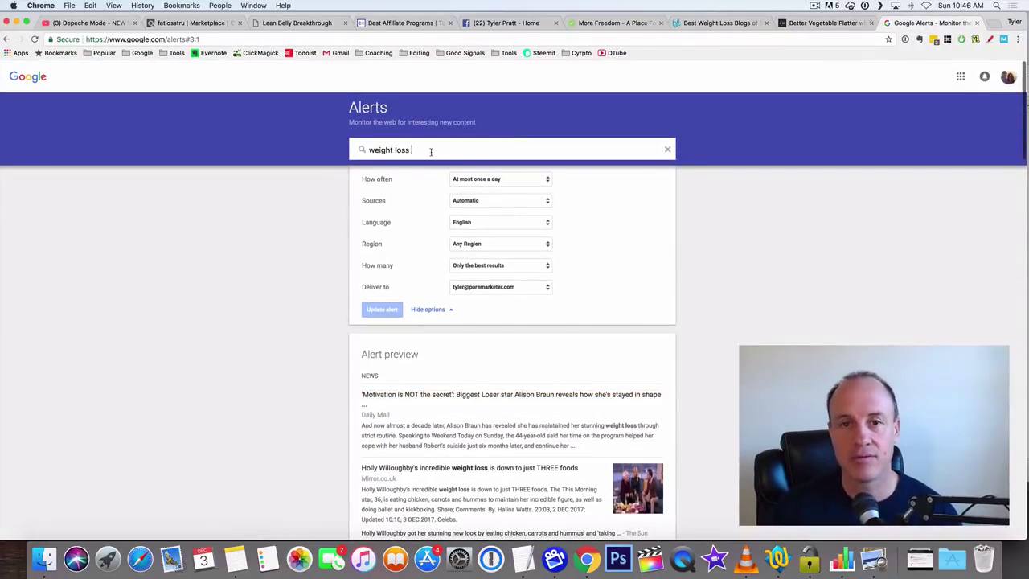
pyautogui.write('blogs')
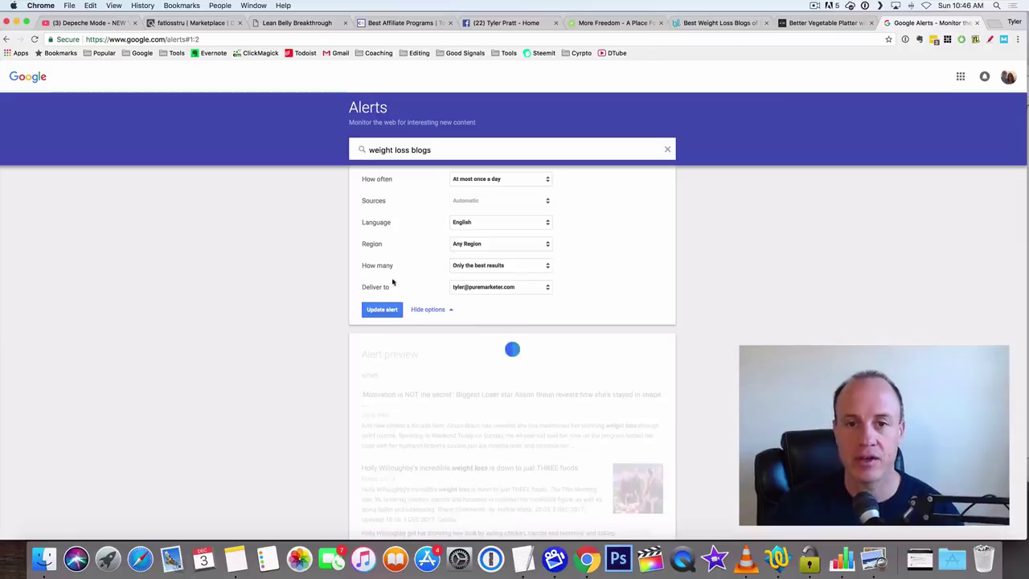
pyautogui.scroll(-2, 247, 254)
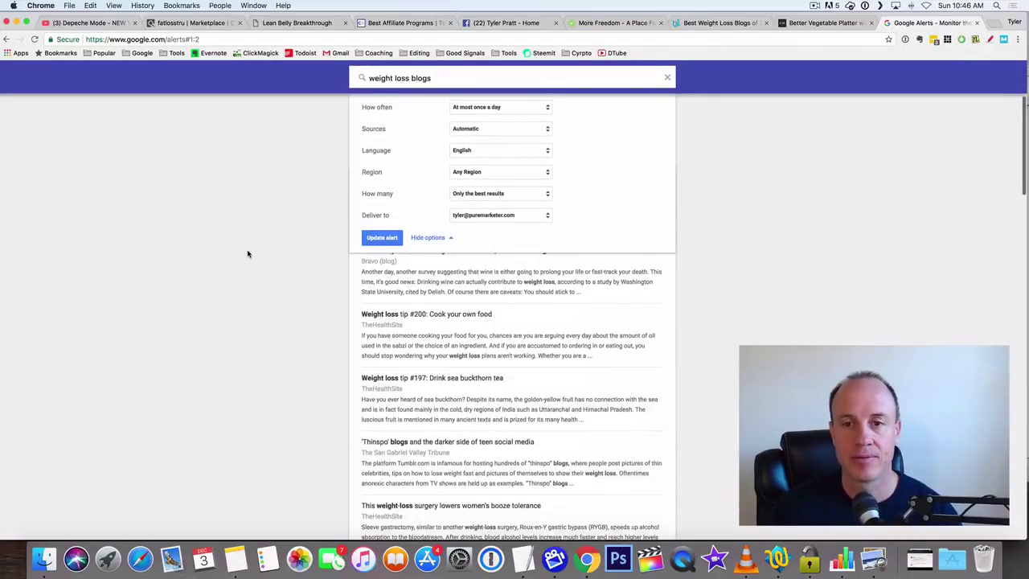
pyautogui.scroll(2, 247, 252)
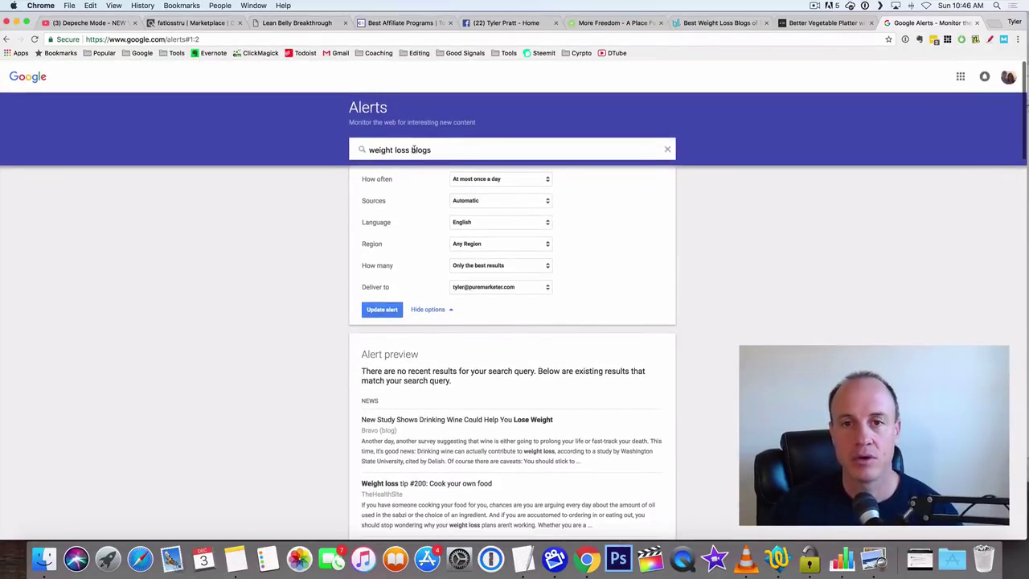
# Change the Google Alerts query to "weight loss tips"
pyautogui.moveTo(411, 151); pyautogui.dragTo(505, 152)
pyautogui.write('tips')
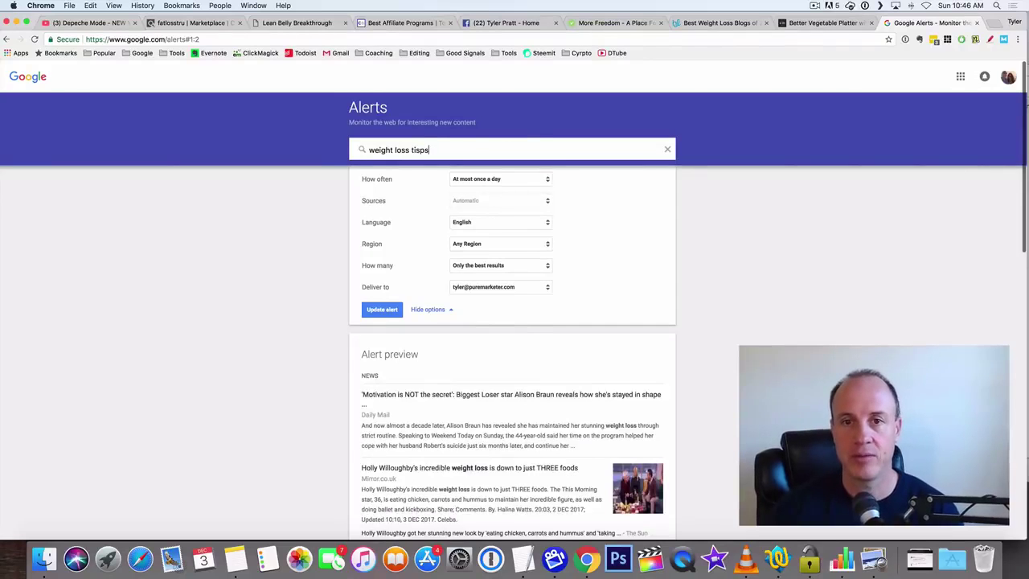
pyautogui.press('BackSpace')
pyautogui.press('BackSpace')
pyautogui.press('BackSpace')
pyautogui.write('ips')
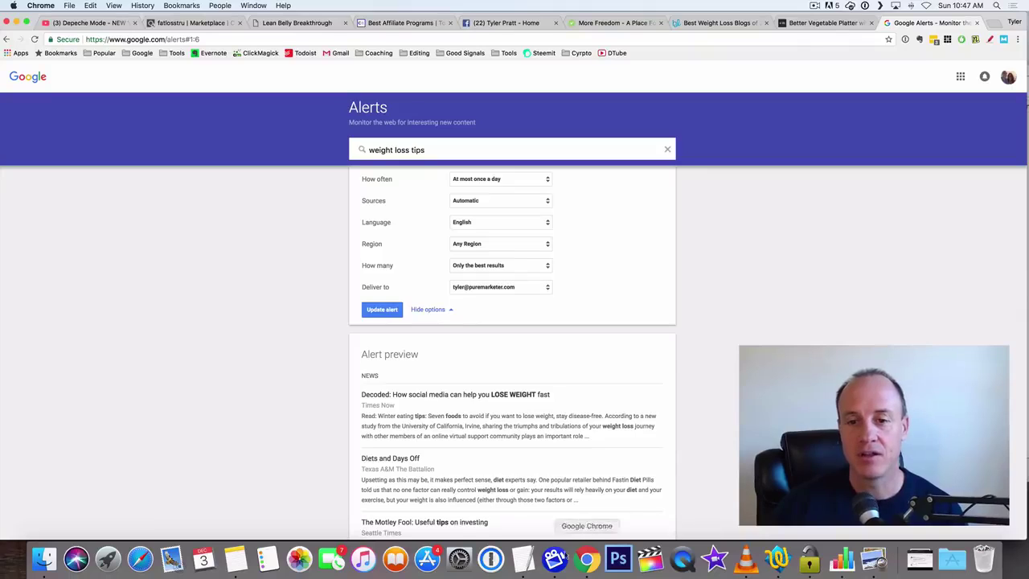
# Switch to the TextEdit note to view the shortened link and return to Google Alerts in Chrome
pyautogui.click(524, 559)
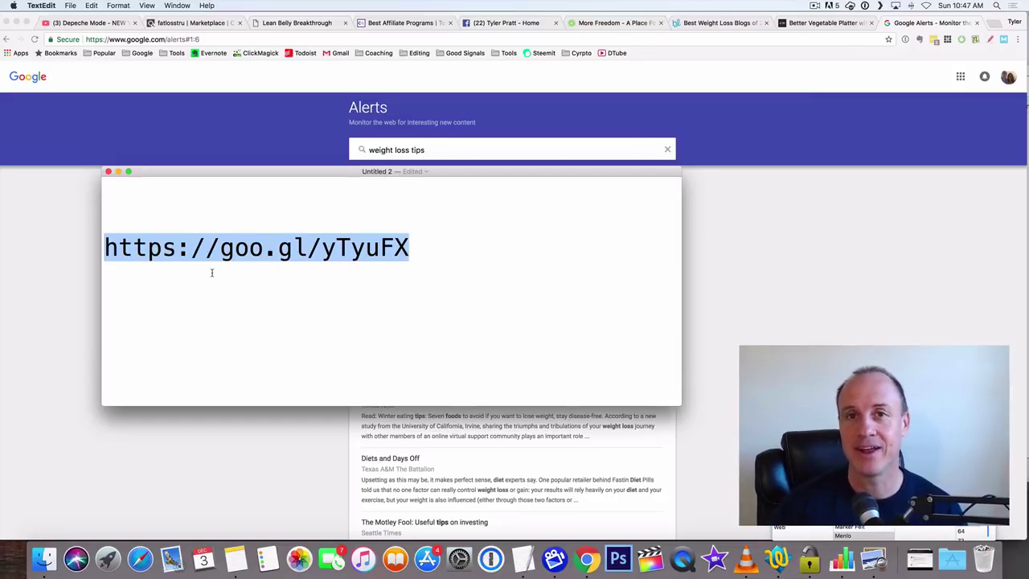
pyautogui.click(757, 222)
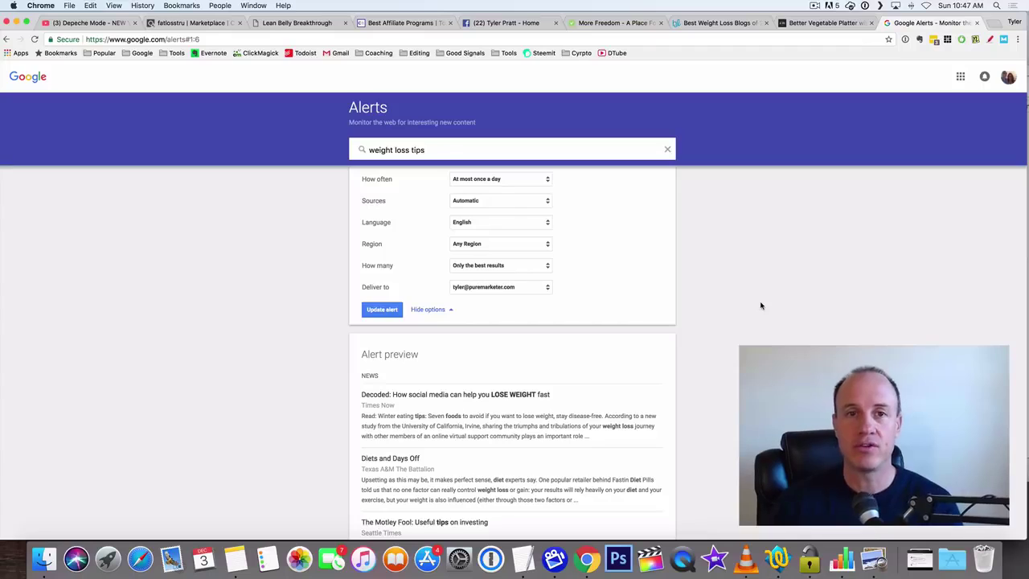